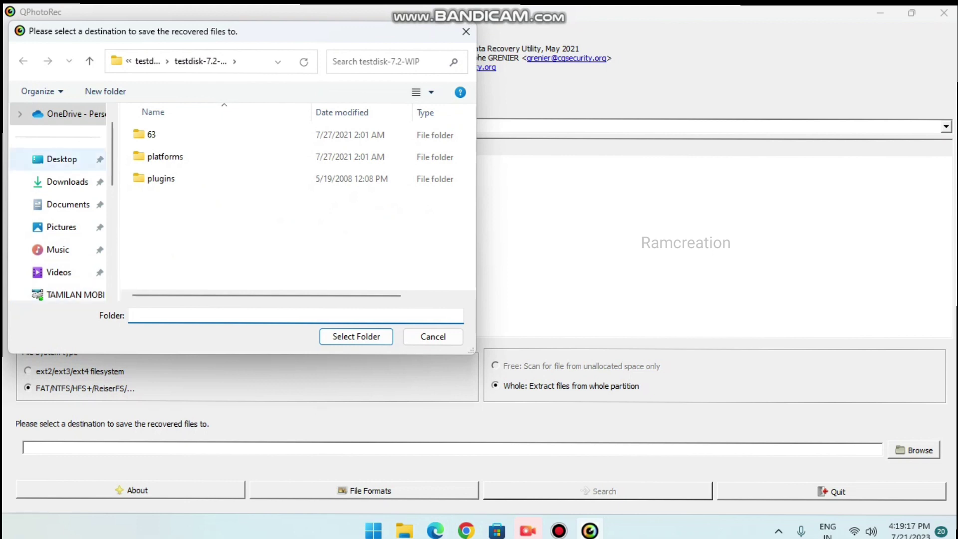
Create a folder named ugfyuf on the Desktop and choose it as the destination for the recovered files
click(62, 159)
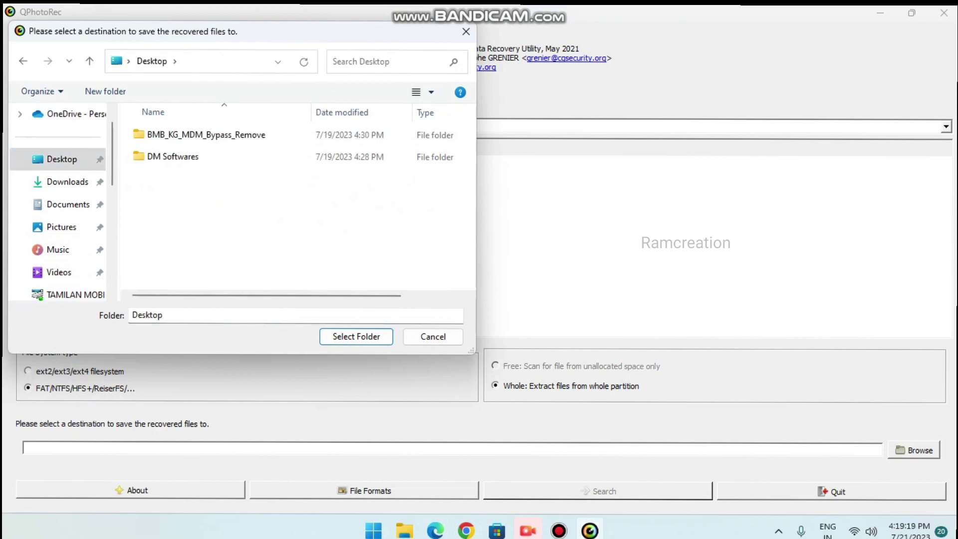
right_click(218, 227)
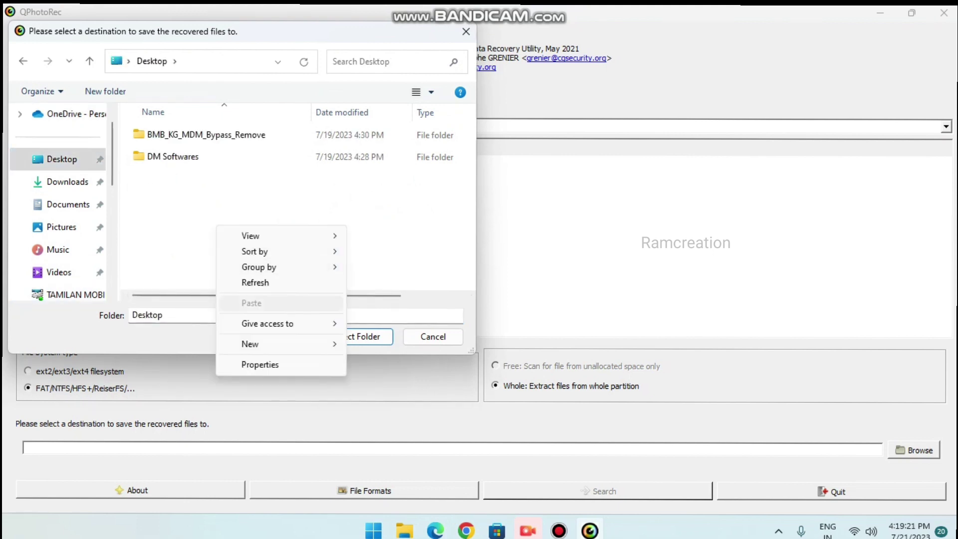
mouse_move(269, 344)
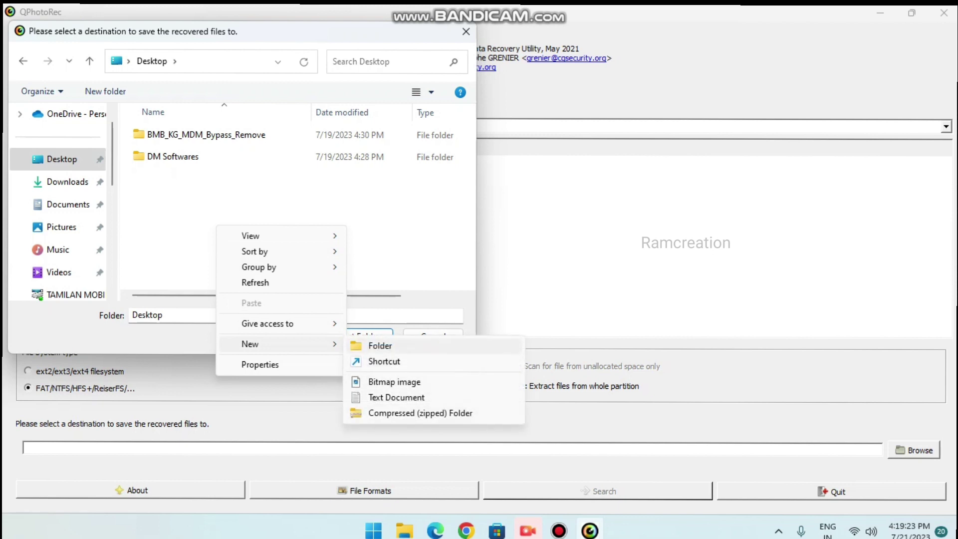
click(380, 346)
text(ugfyuf)
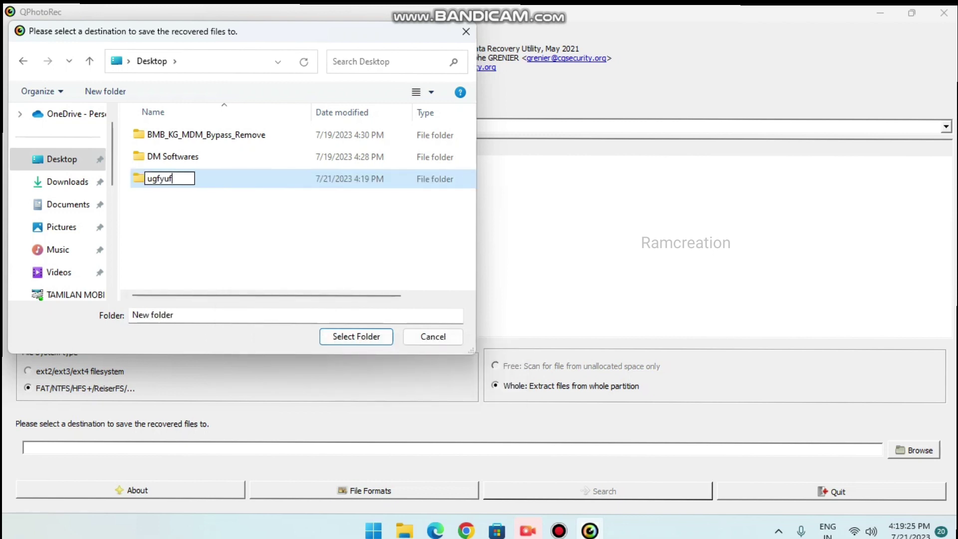
key(Return)
key(Return)
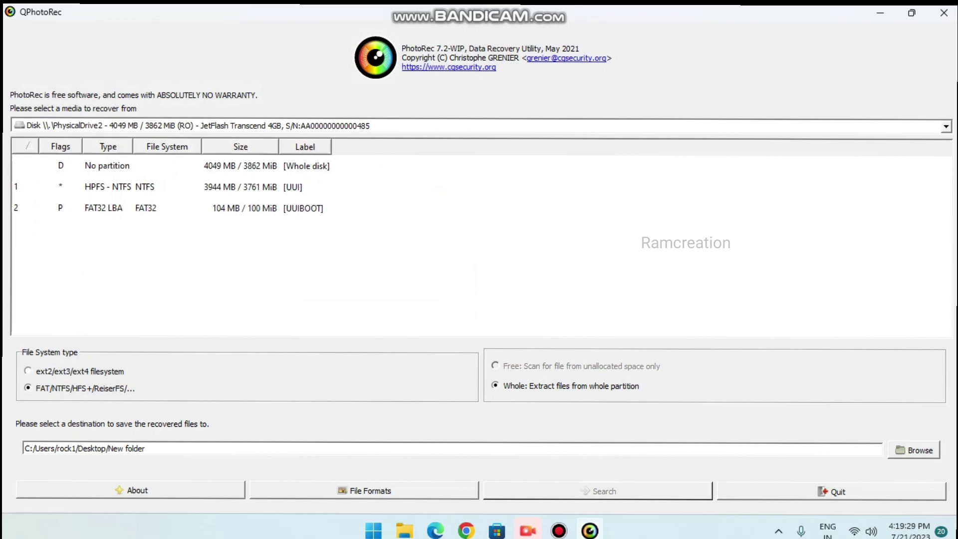
triple_click(144, 449)
click(146, 449)
Start a whole-partition file search on the UUI NTFS partition of the JetFlash Transcend 4GB disk
click(200, 126)
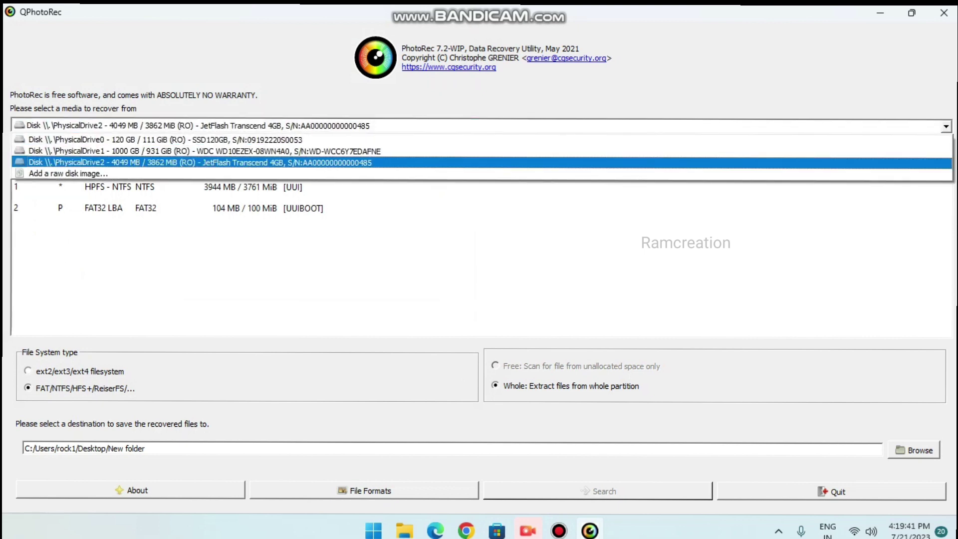
click(199, 163)
click(167, 187)
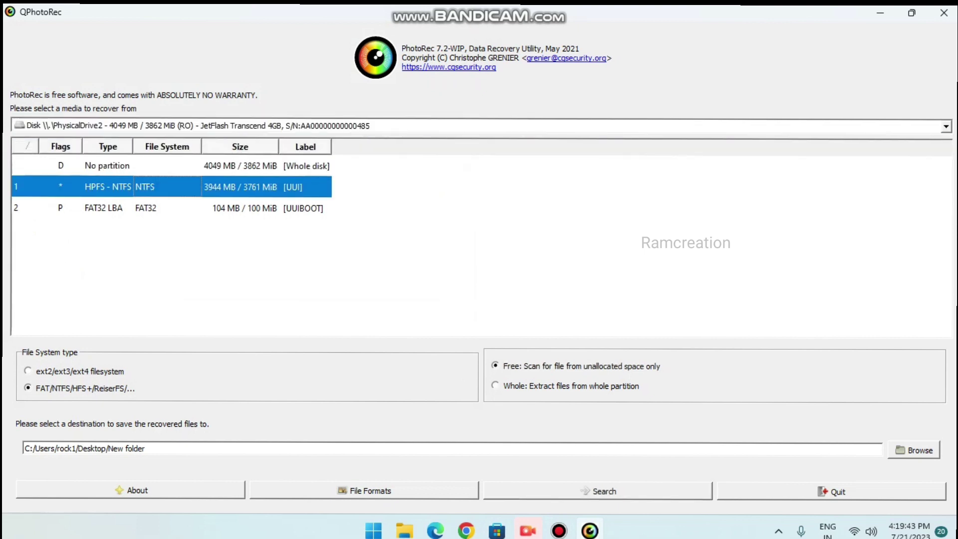
click(496, 386)
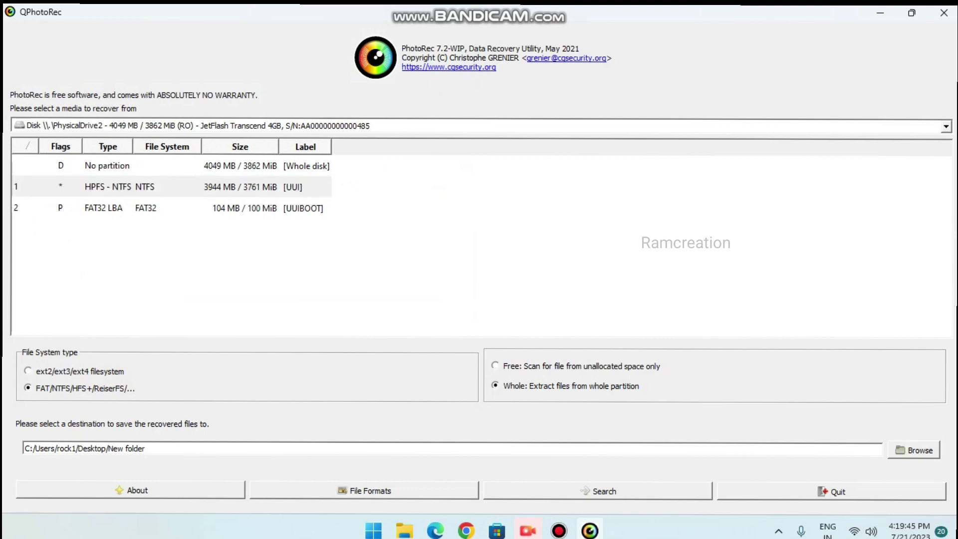
click(599, 492)
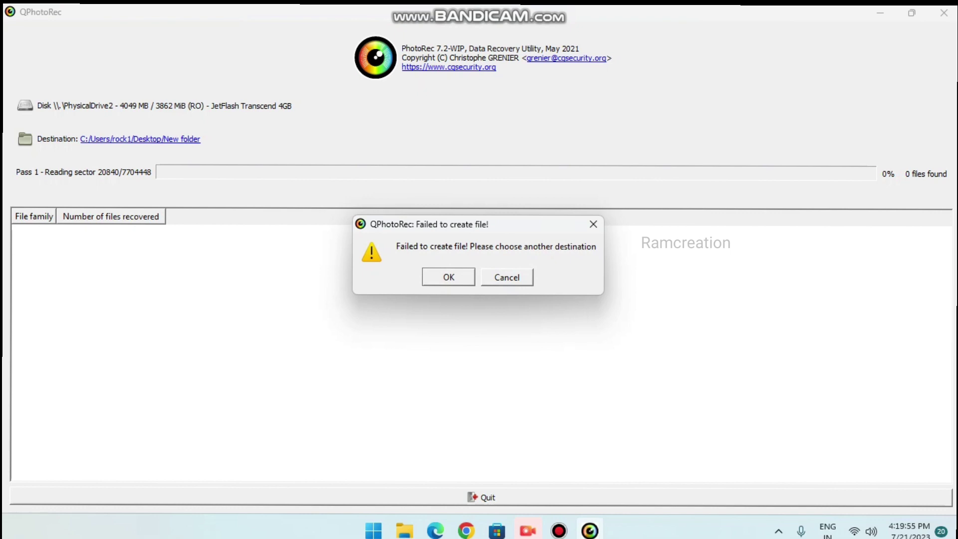
Redirect the recovery to the vjhdfrujf folder on Local Disk (C:) and close the recovery program while it scans
key(Return)
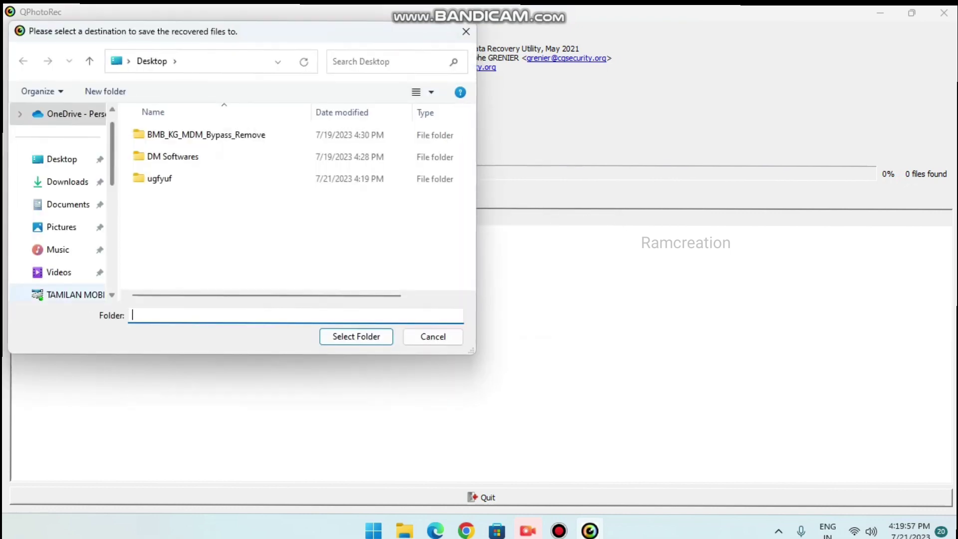
scroll(57, 272, down, 2)
click(60, 294)
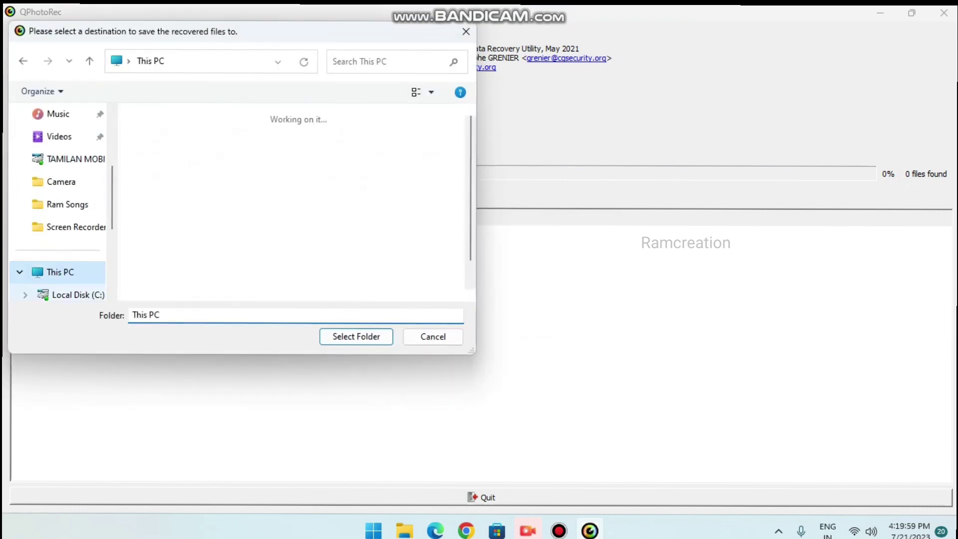
double_click(215, 137)
scroll(215, 205, down, 2)
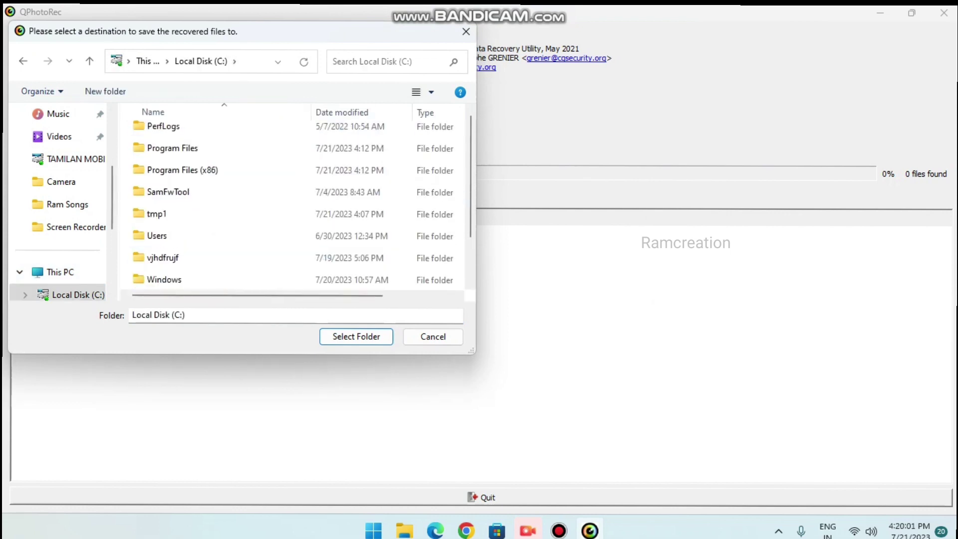
click(200, 258)
click(356, 336)
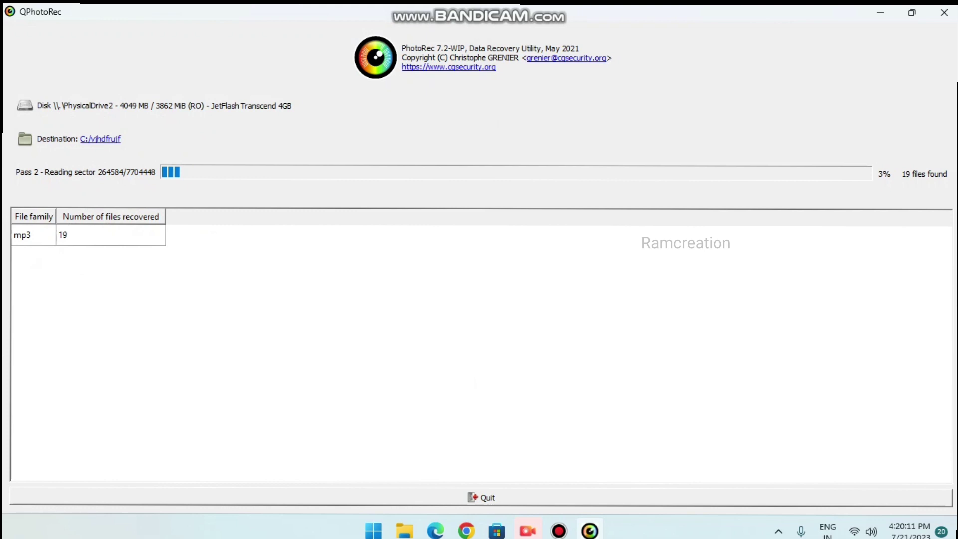
key(super+Down)
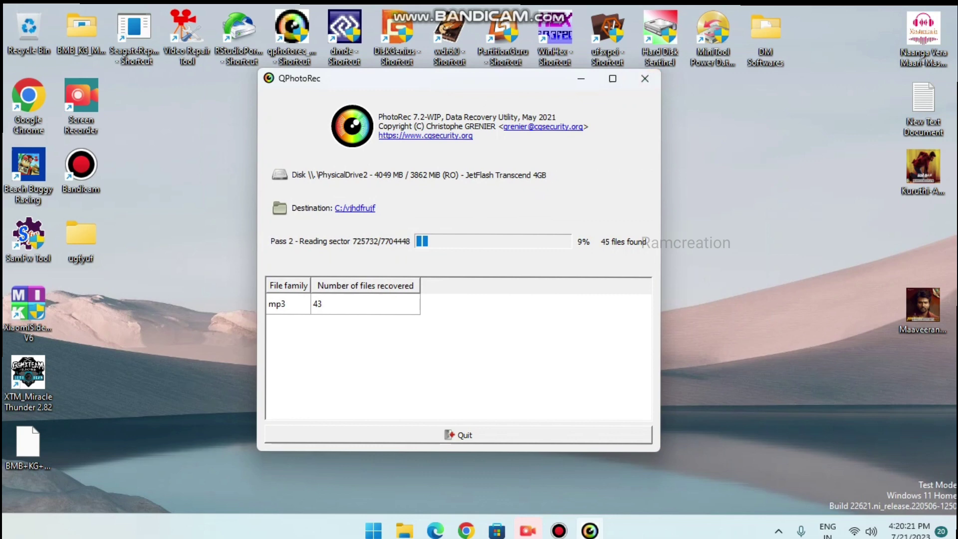
key(alt+F4)
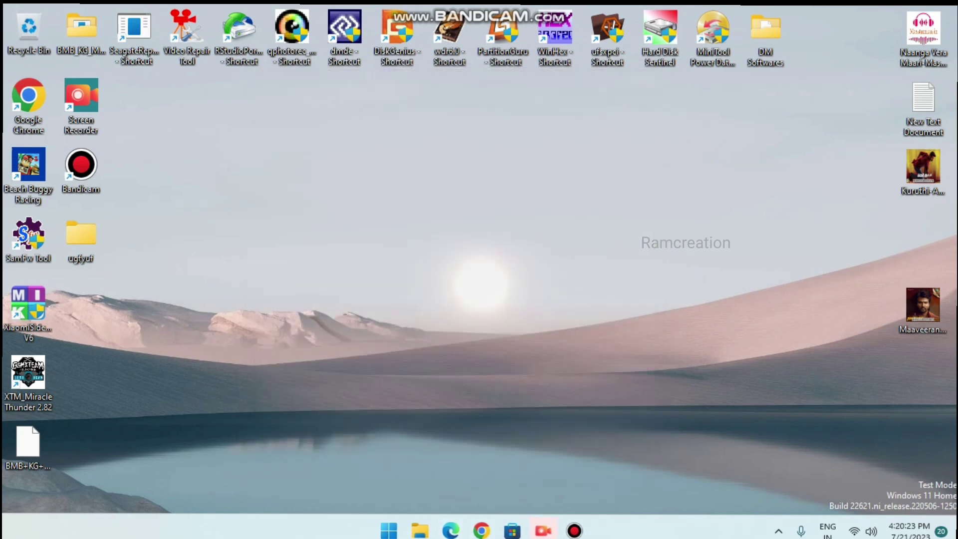
Open the UUI (E:) drive in File Explorer and look through its MP3 files
click(420, 531)
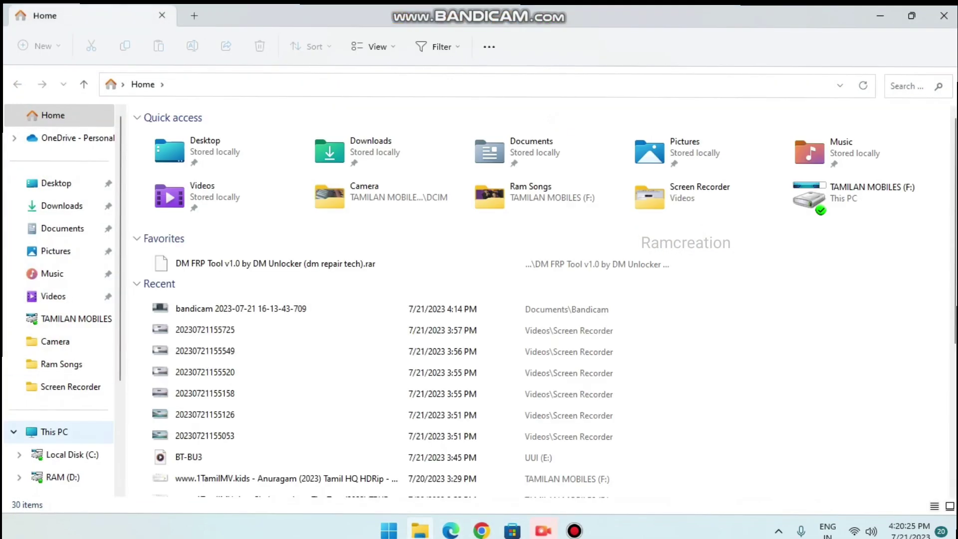
click(54, 432)
click(227, 186)
double_click(583, 148)
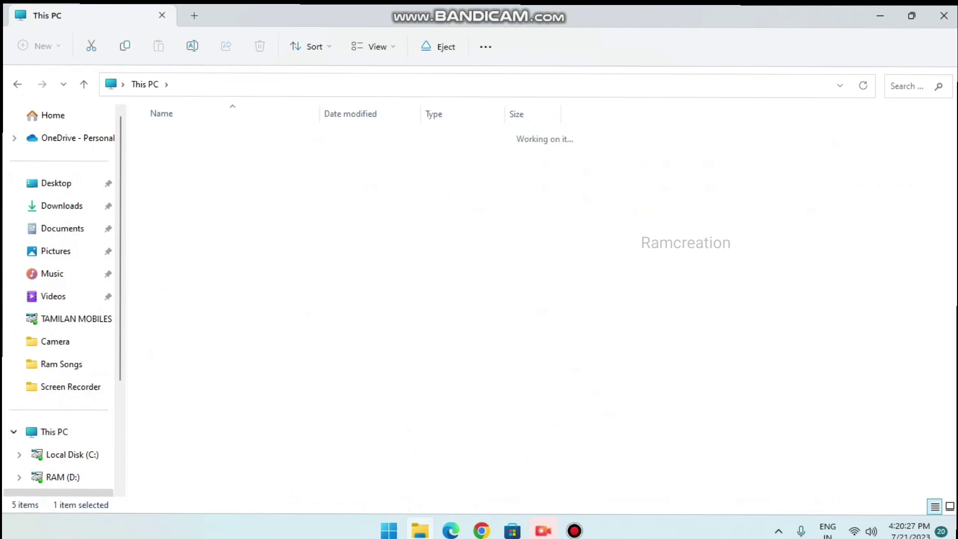
drag(332, 136, 325, 477)
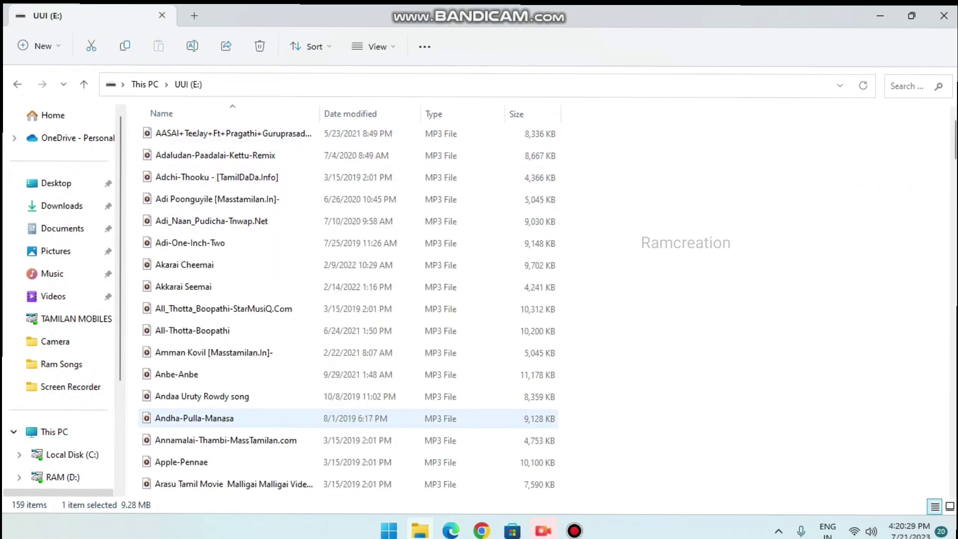
scroll(320, 249, down, 5)
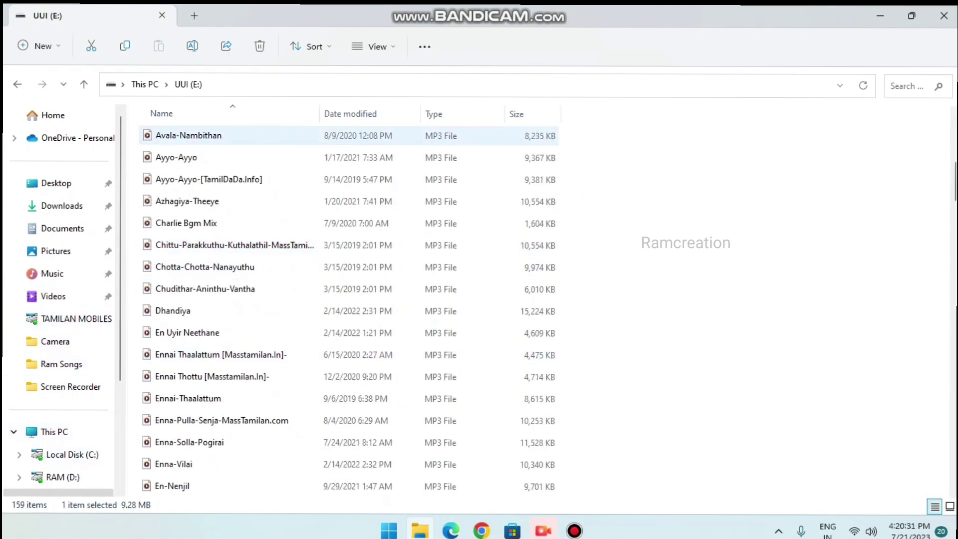
Permanently delete all files on the UUI (E:) drive and close the File Explorer window
key(ctrl+a)
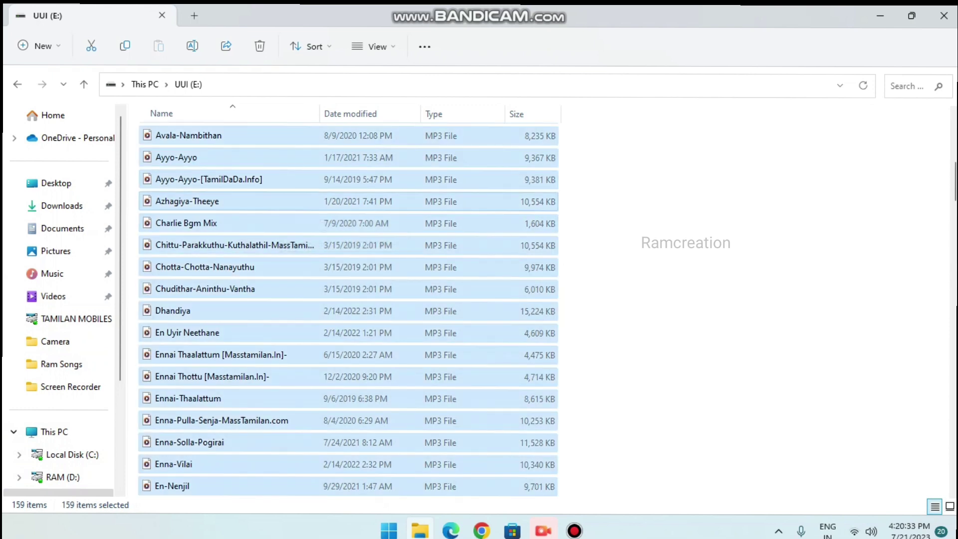
right_click(279, 206)
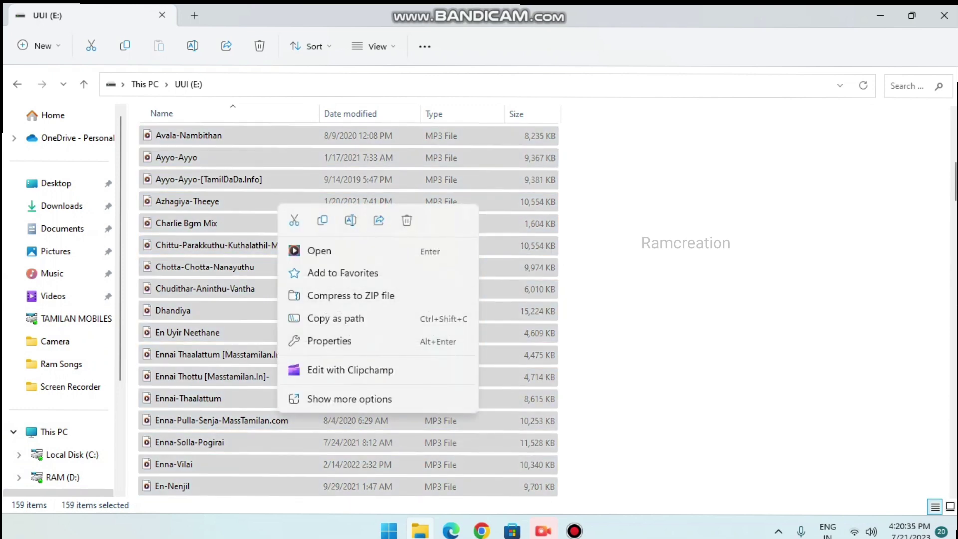
key(shift+Delete)
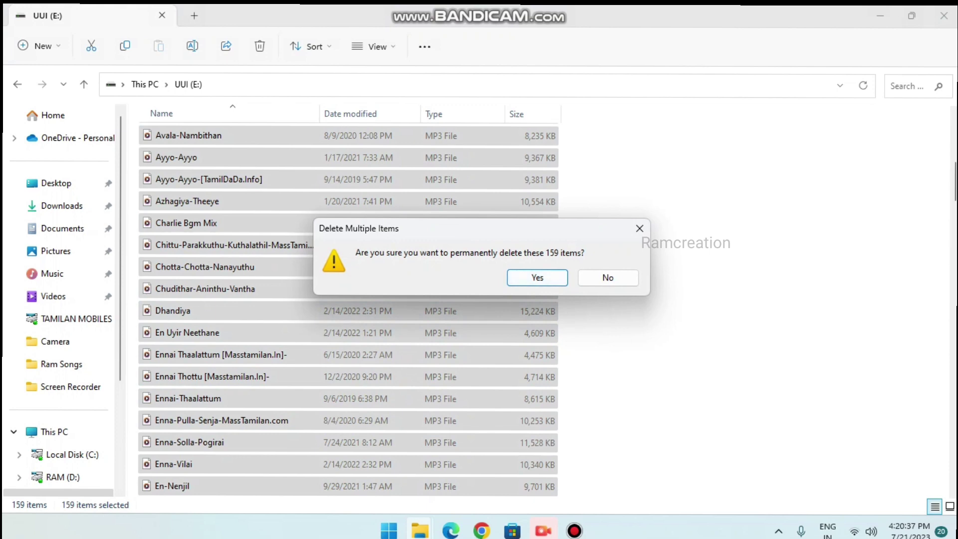
key(Return)
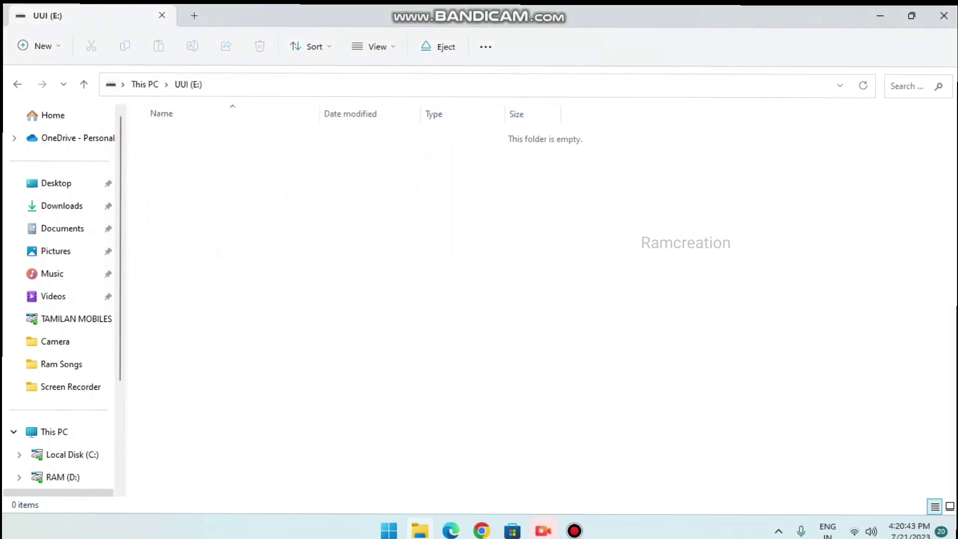
right_click(300, 431)
click(944, 16)
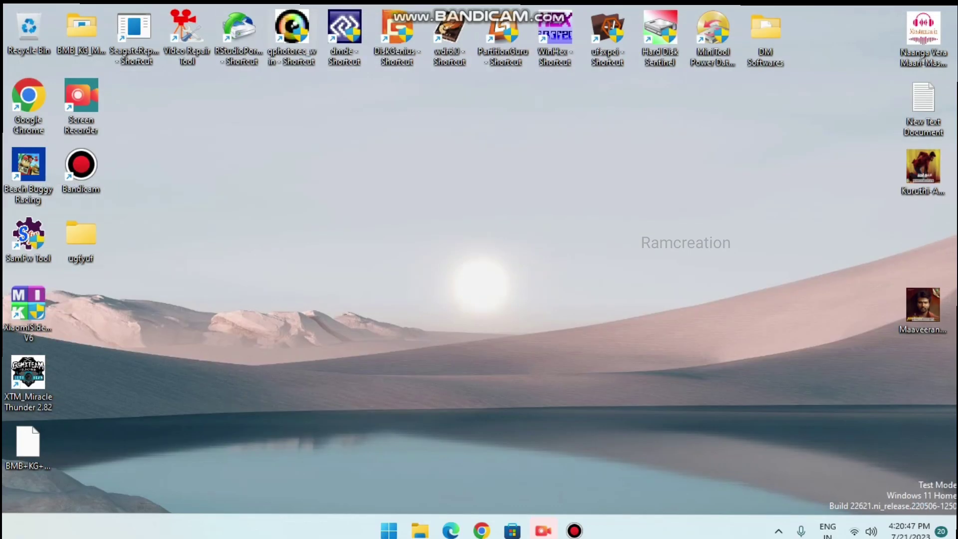
Relaunch QPhotoRec and select the whole JetFlash Transcend 4GB disk as the media to recover from
key(Return)
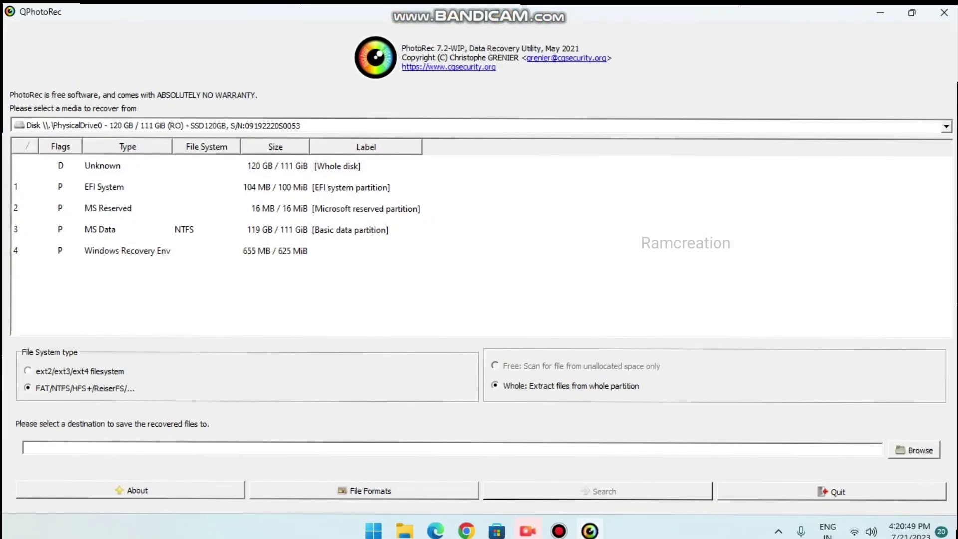
click(479, 126)
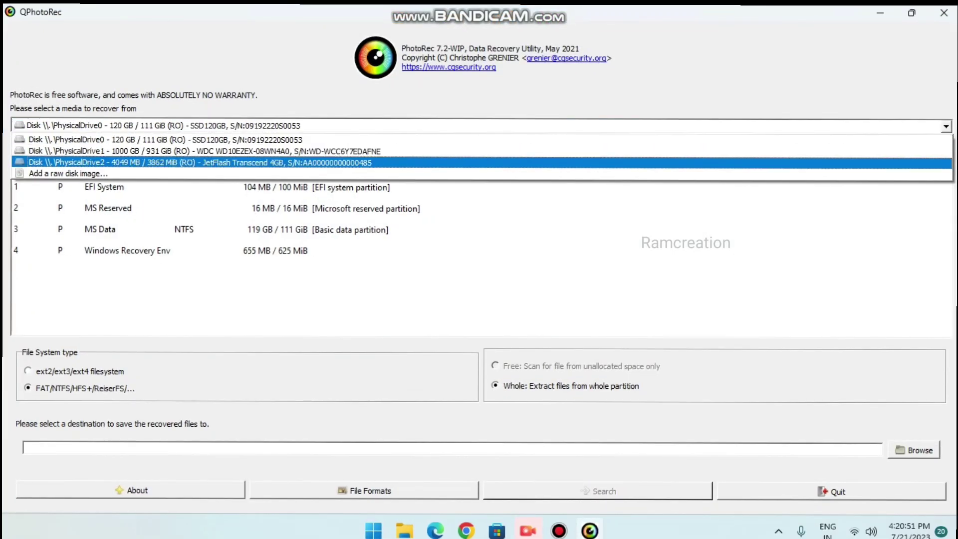
click(479, 163)
key(Down)
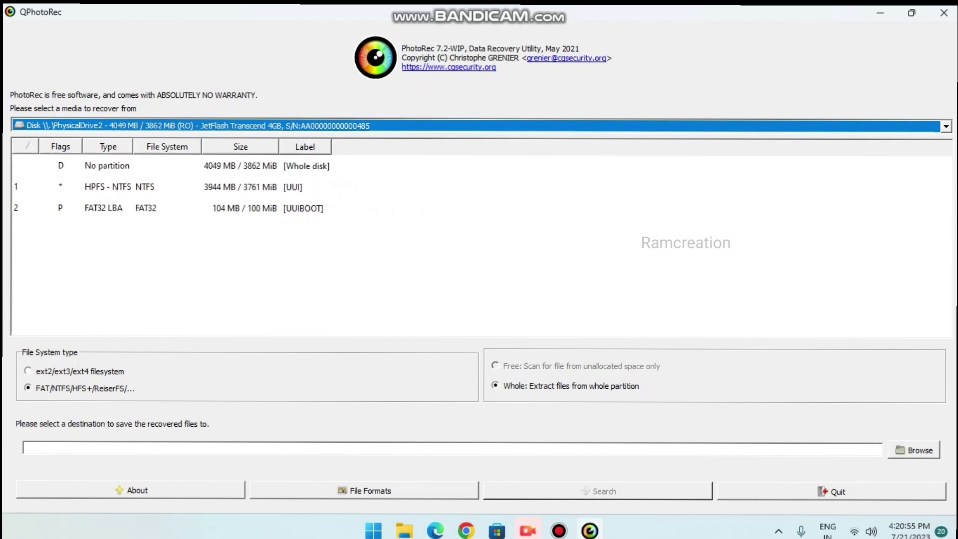
click(167, 165)
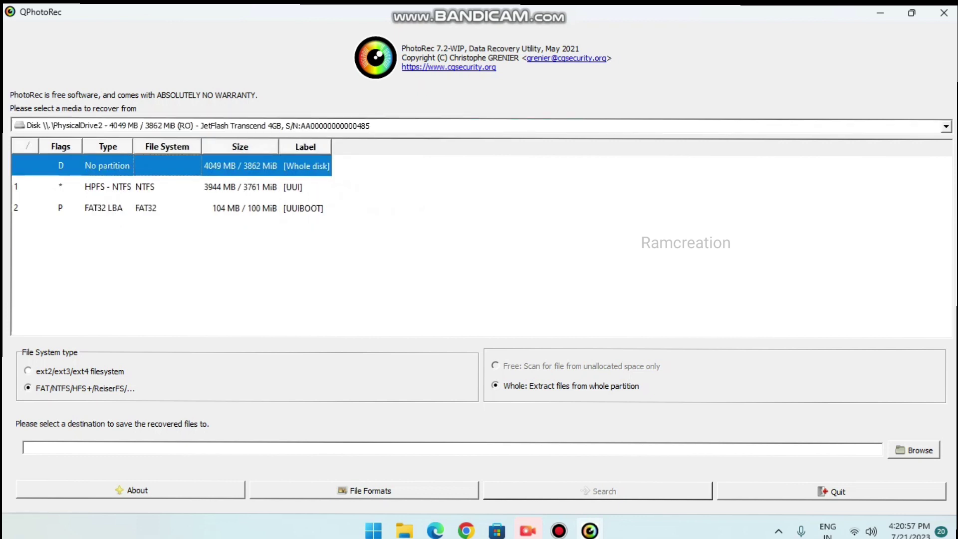
Limit the file formats to recover to mp3 audio only, clearing all other formats
click(364, 490)
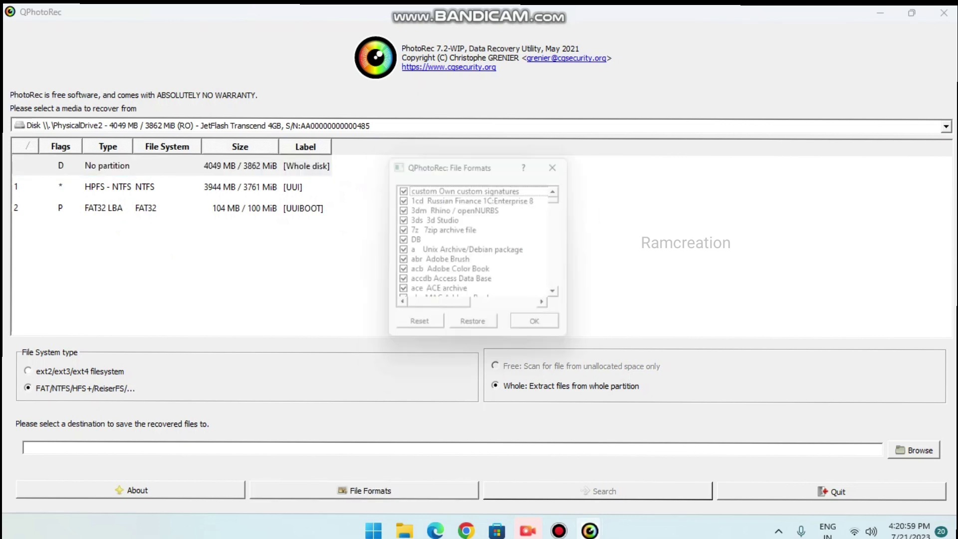
click(418, 330)
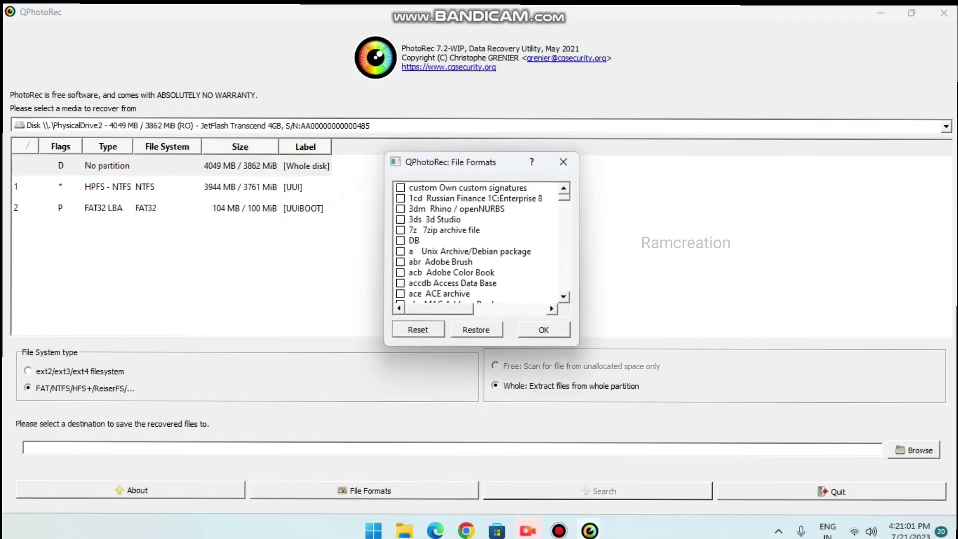
scroll(477, 243, down, 14)
scroll(477, 242, down, 20)
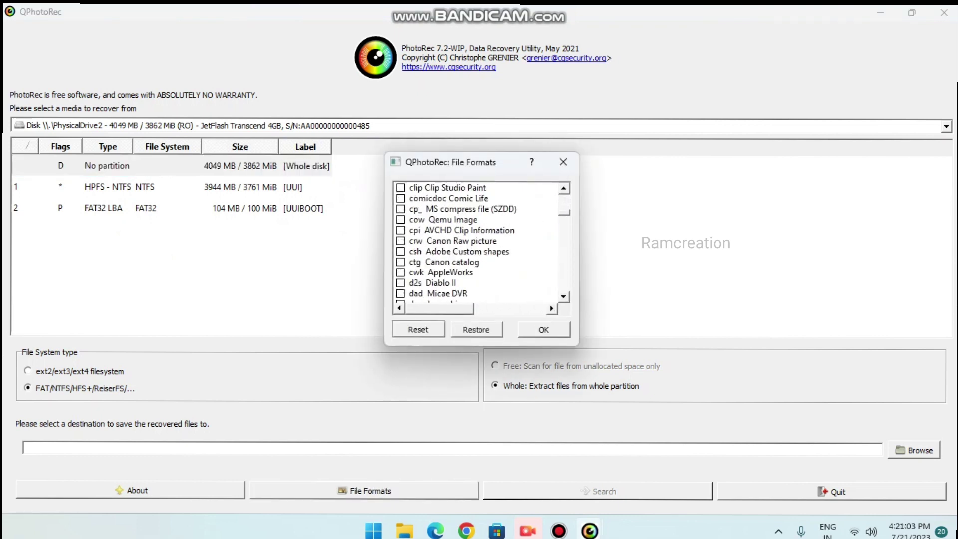
scroll(476, 242, down, 15)
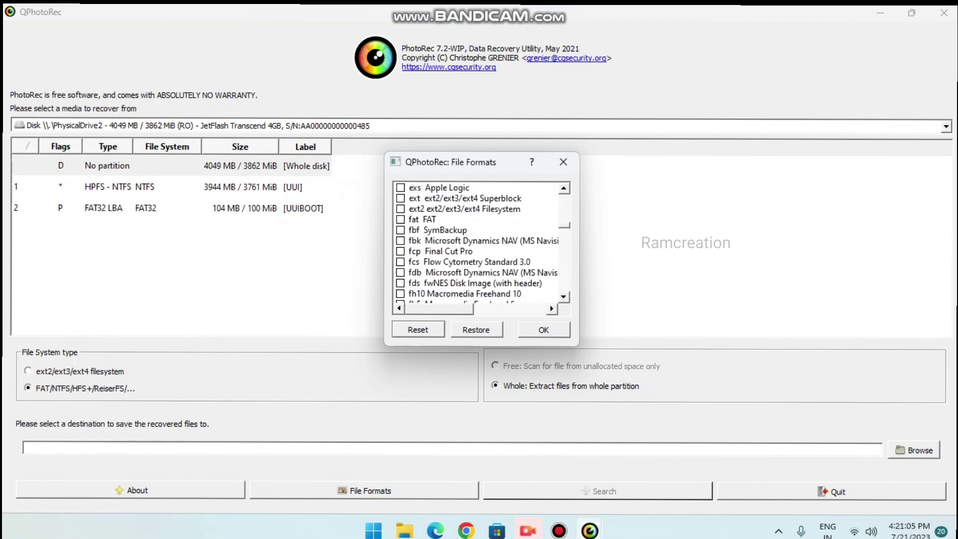
scroll(477, 242, down, 20)
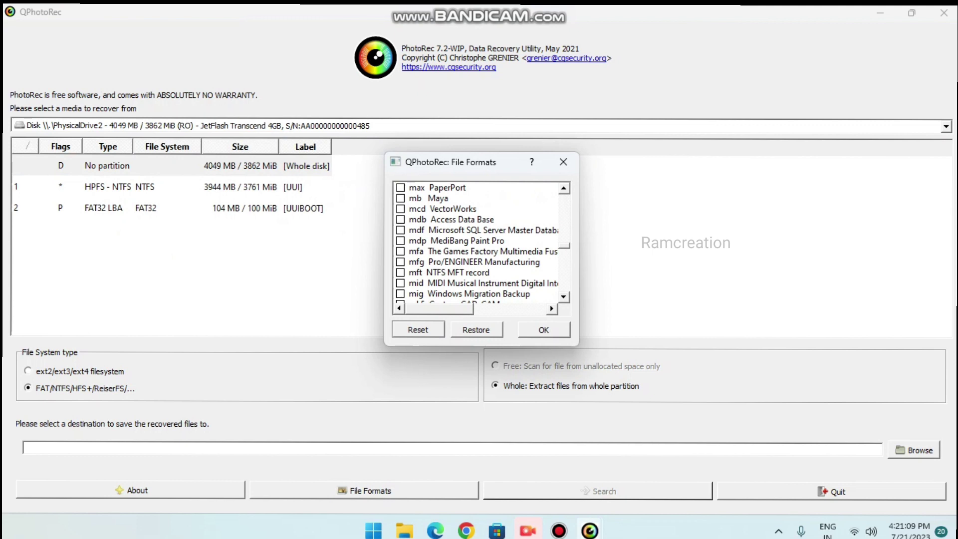
scroll(477, 242, down, 1)
scroll(477, 242, down, 1)
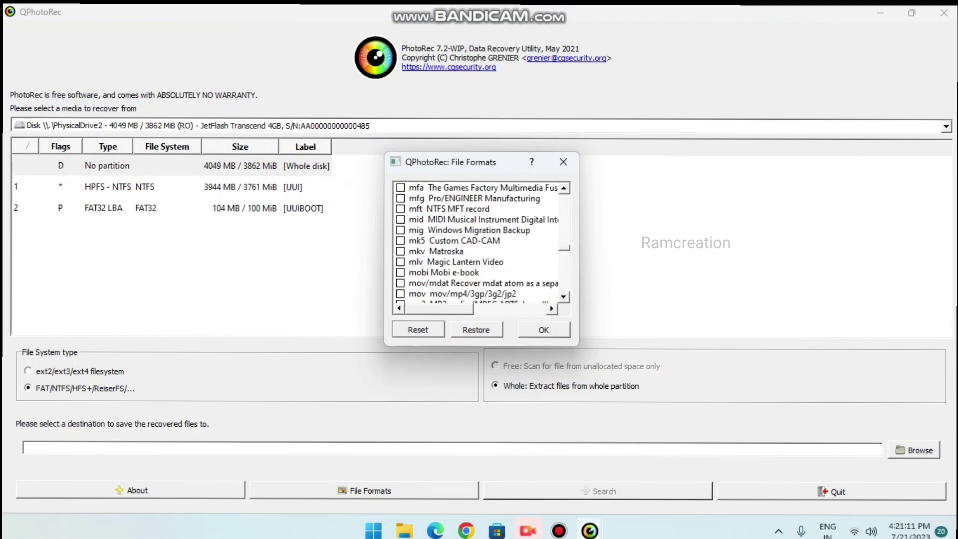
scroll(477, 242, down, 3)
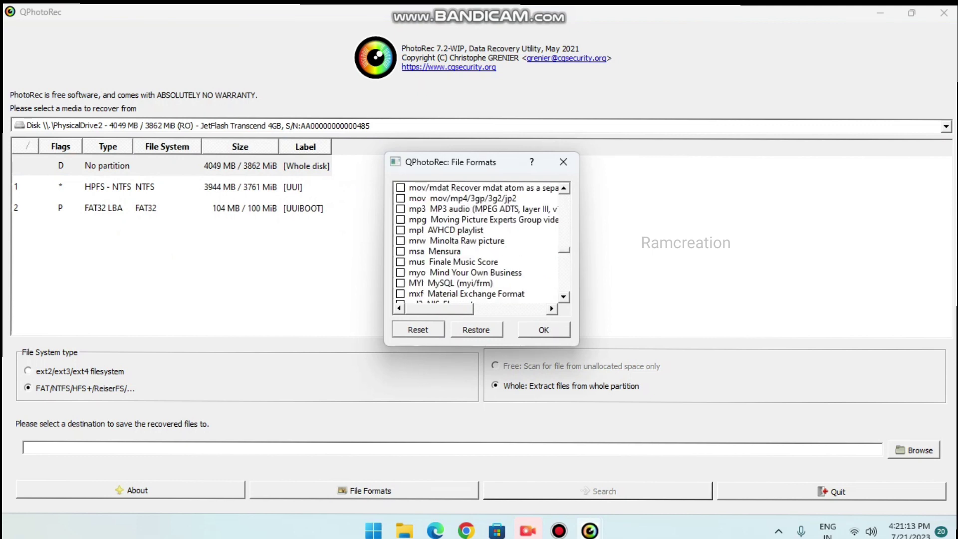
click(401, 209)
click(544, 330)
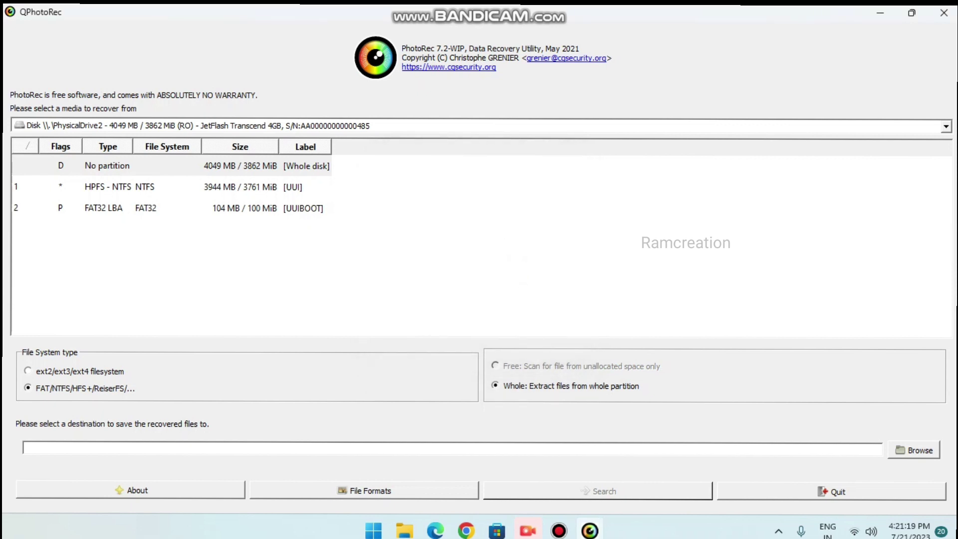
Set the vjhdfrujf folder on Local Disk (C:) as the recovery destination and start the search
click(914, 450)
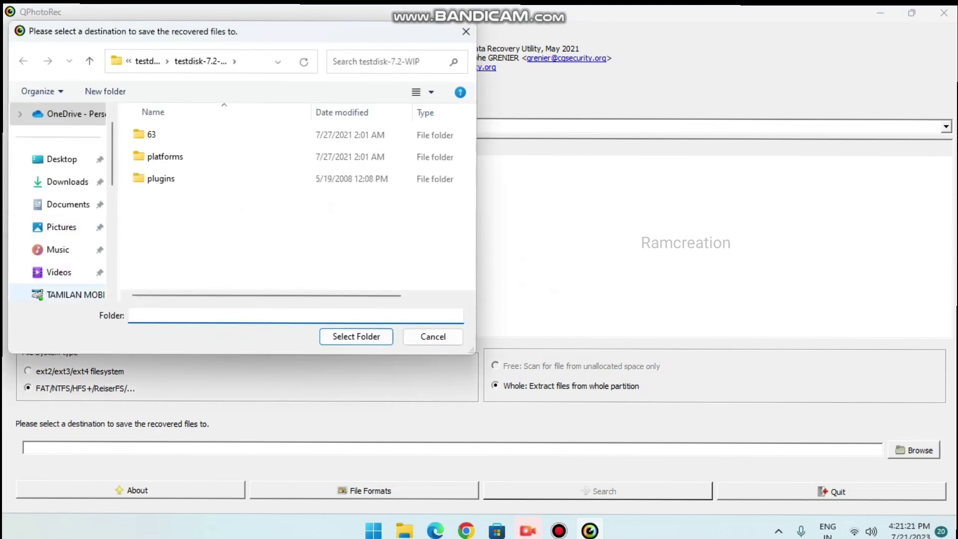
scroll(64, 204, down, 2)
click(60, 273)
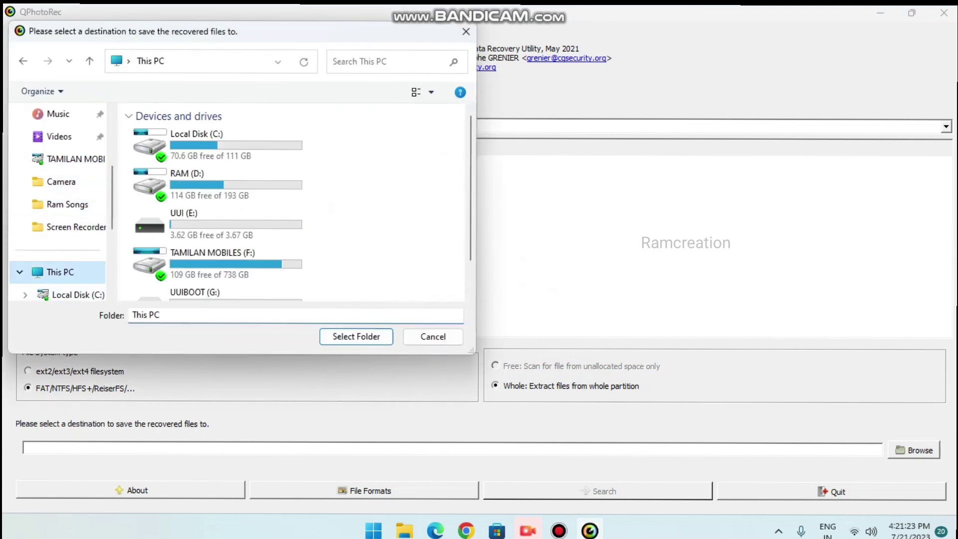
double_click(218, 148)
scroll(224, 274, down, 1)
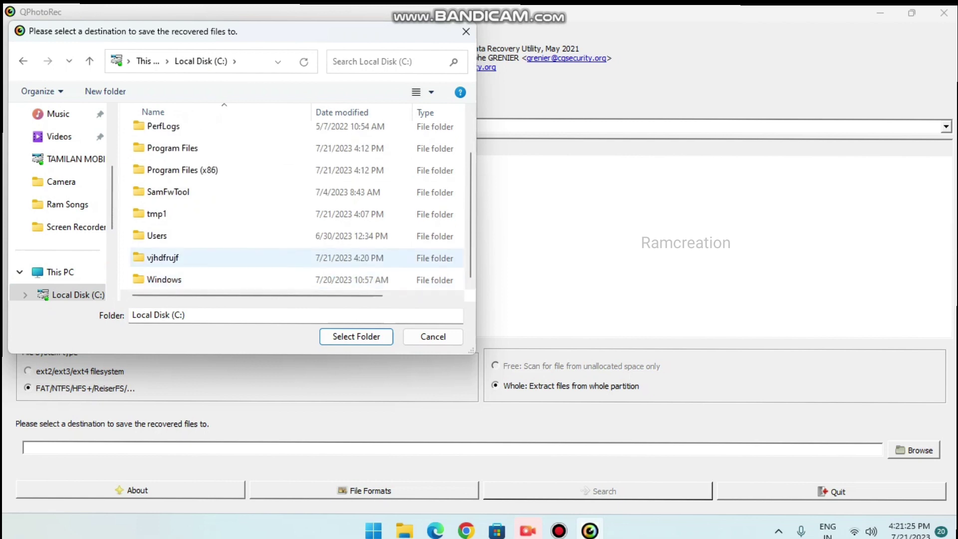
click(225, 258)
click(357, 337)
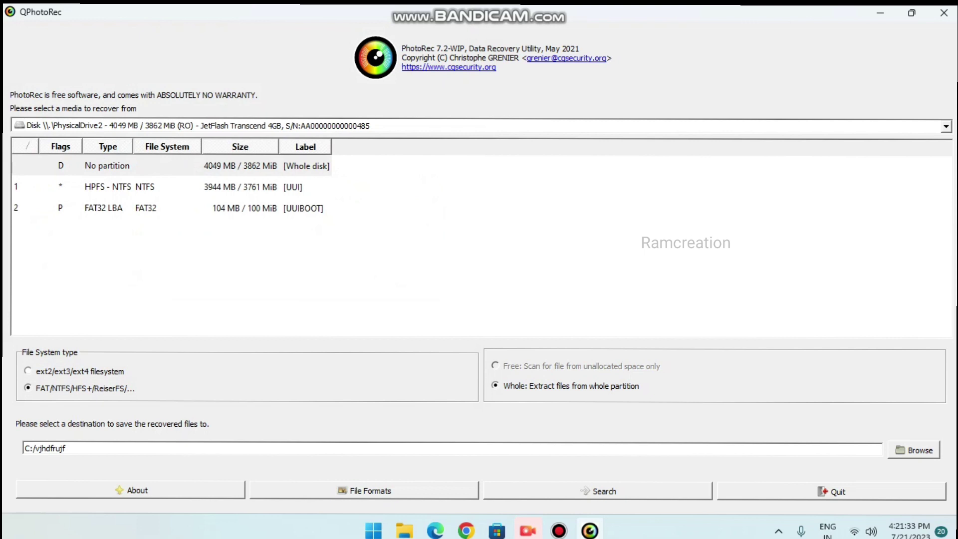
click(599, 491)
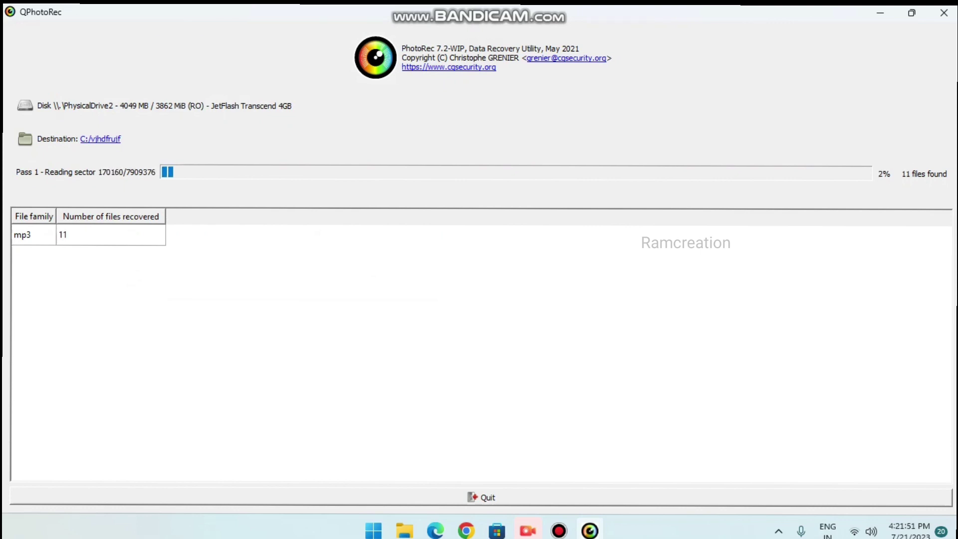
Open File Explorer while the scan runs and check the contents of the UUI (E:) drive
key(super+e)
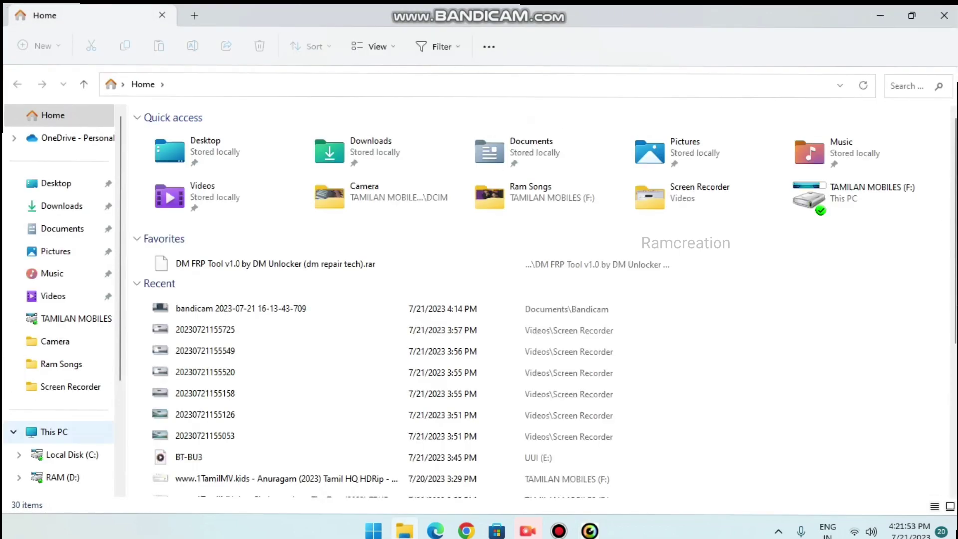
click(55, 432)
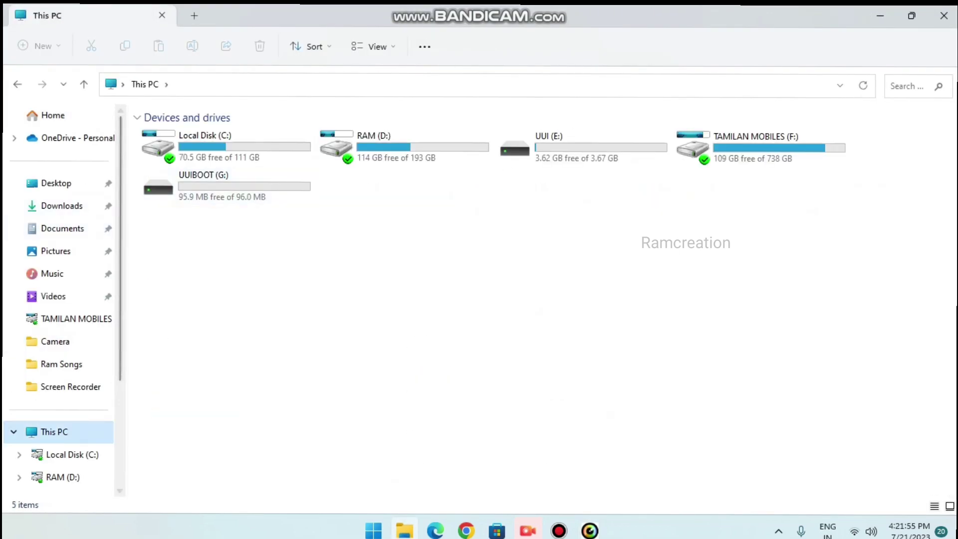
double_click(199, 147)
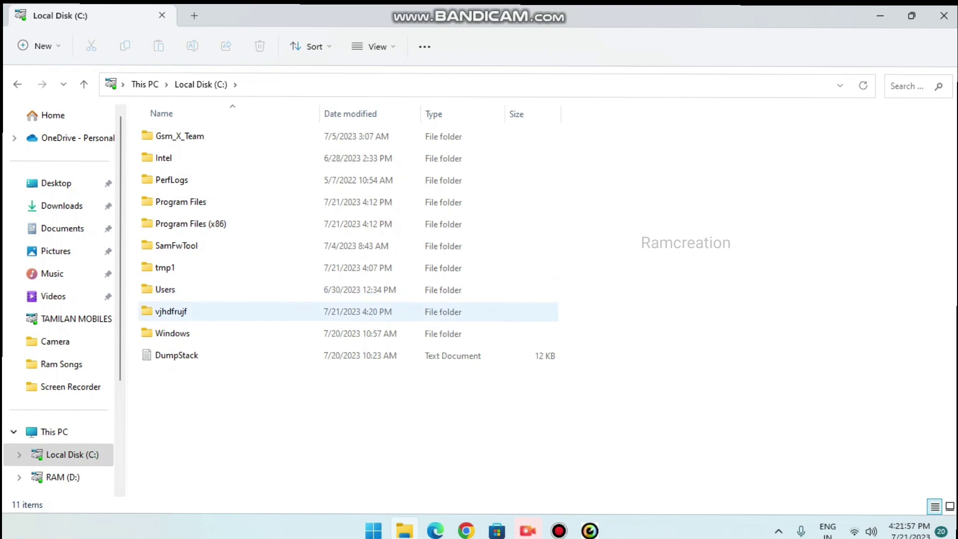
click(17, 84)
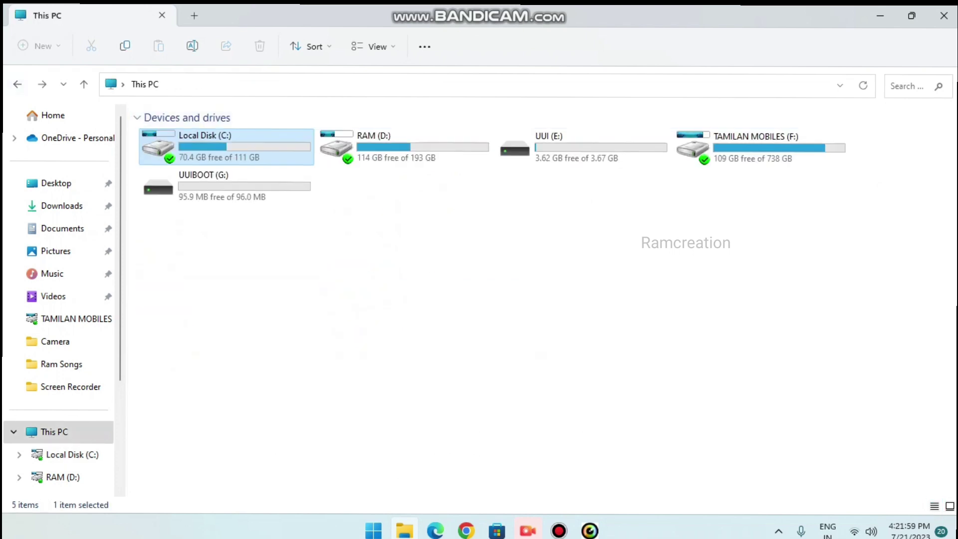
double_click(549, 147)
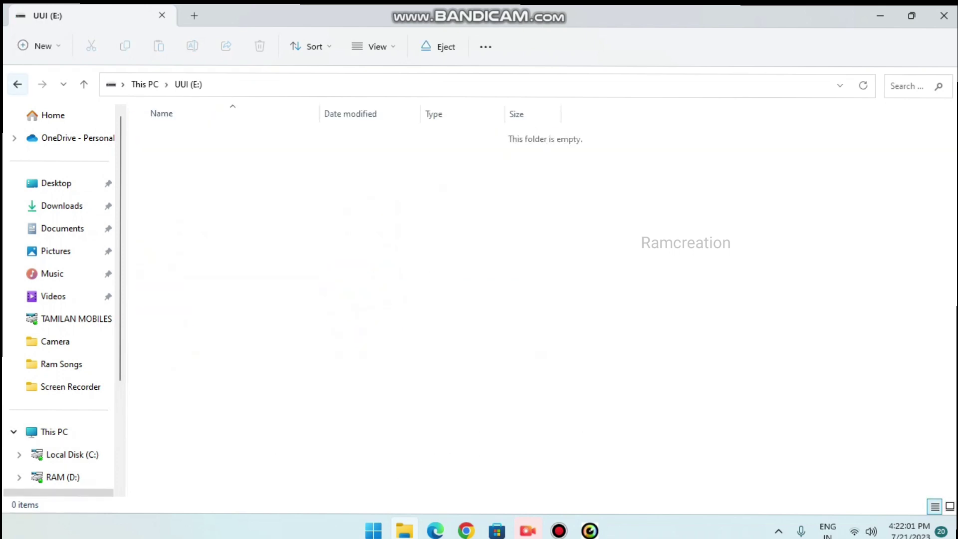
Open the recup_dir.4 folder inside vjhdfrujf on Local Disk (C:) and look over its files
click(18, 85)
click(210, 147)
double_click(224, 146)
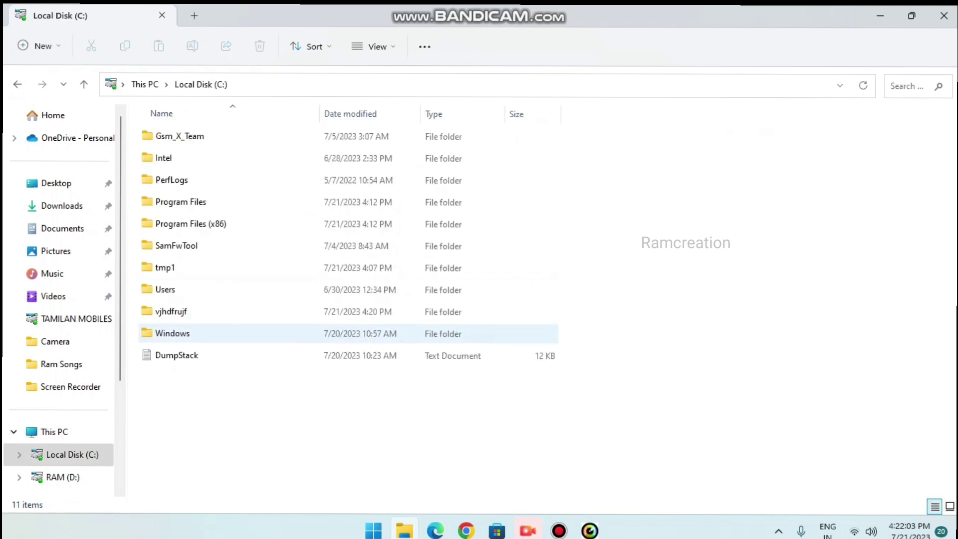
double_click(199, 311)
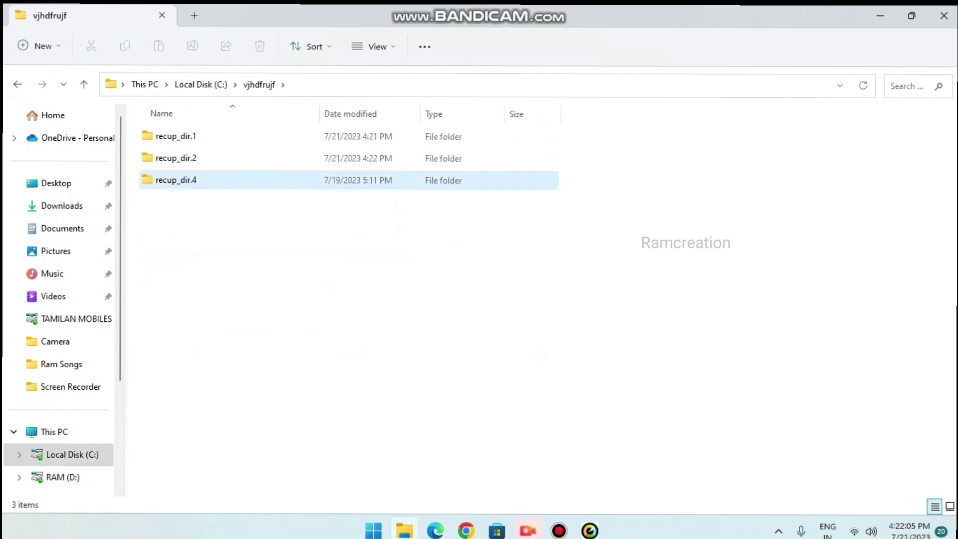
double_click(245, 180)
drag(209, 272, 706, 160)
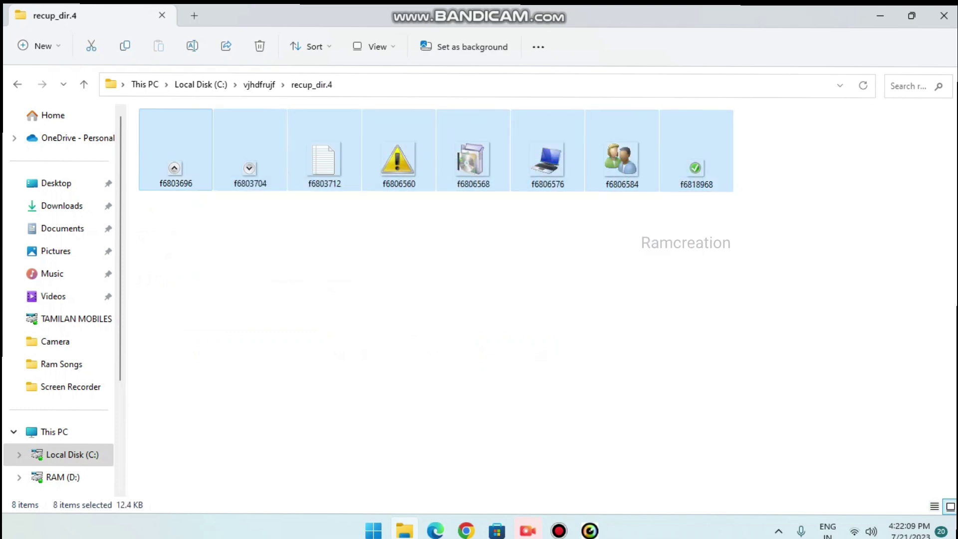
right_click(344, 273)
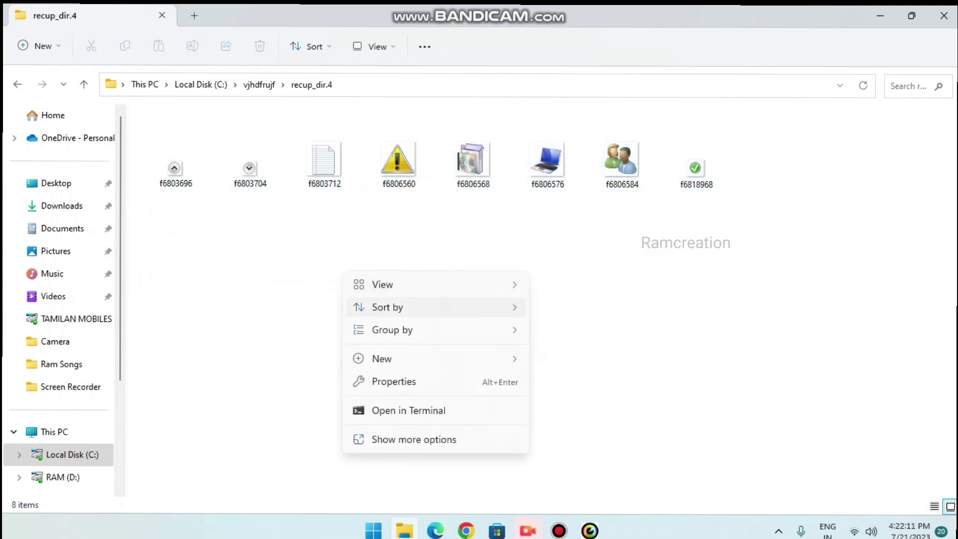
key(Escape)
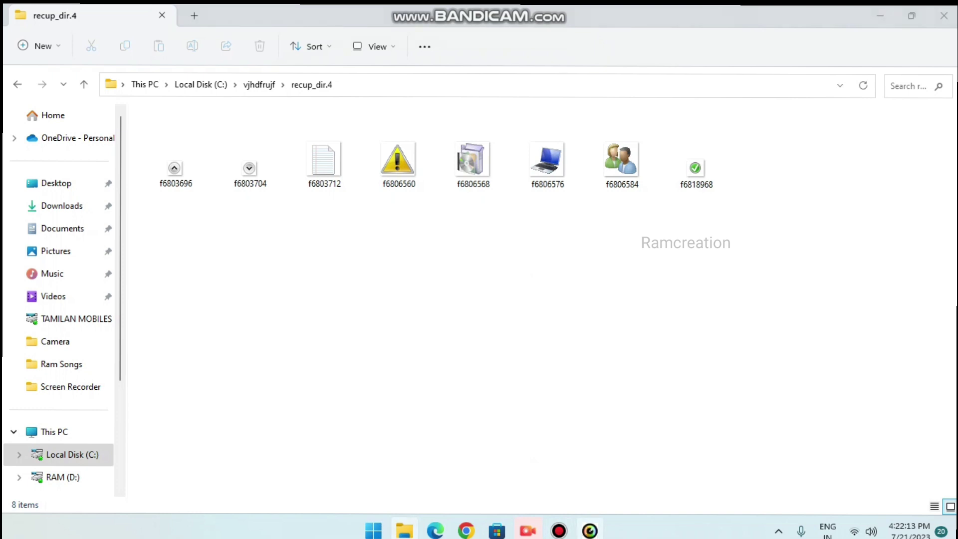
Switch to QPhotoRec to check the scan progress, shrink its window and move it aside over File Explorer
click(590, 530)
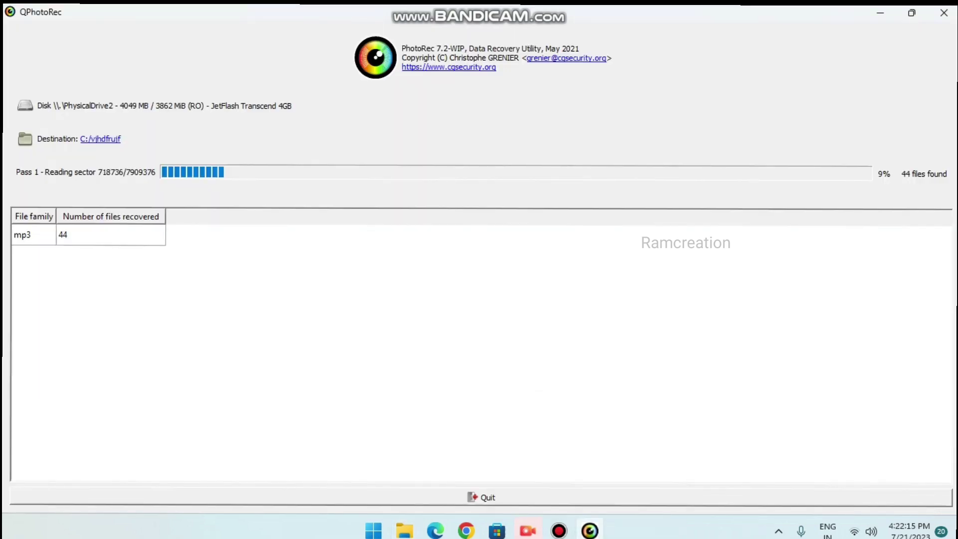
click(912, 13)
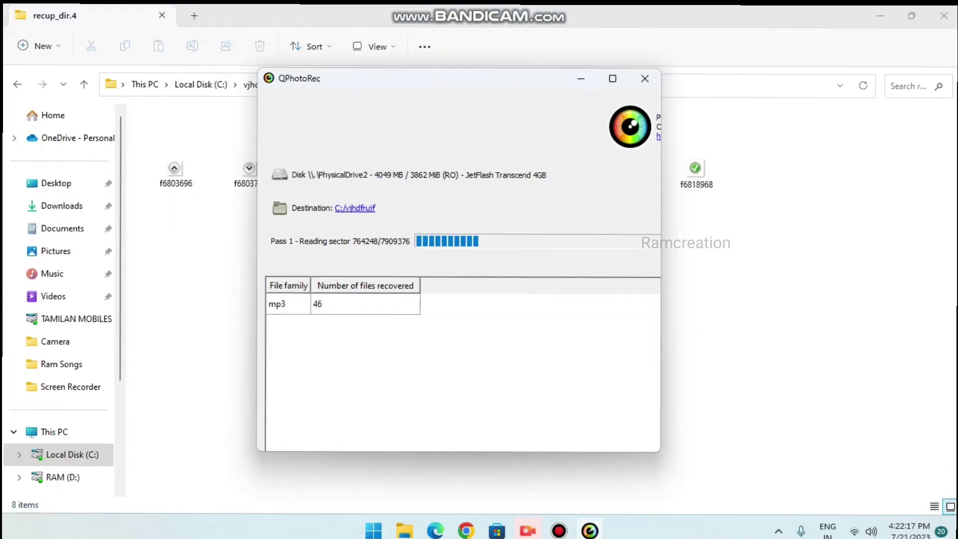
drag(419, 80, 683, 80)
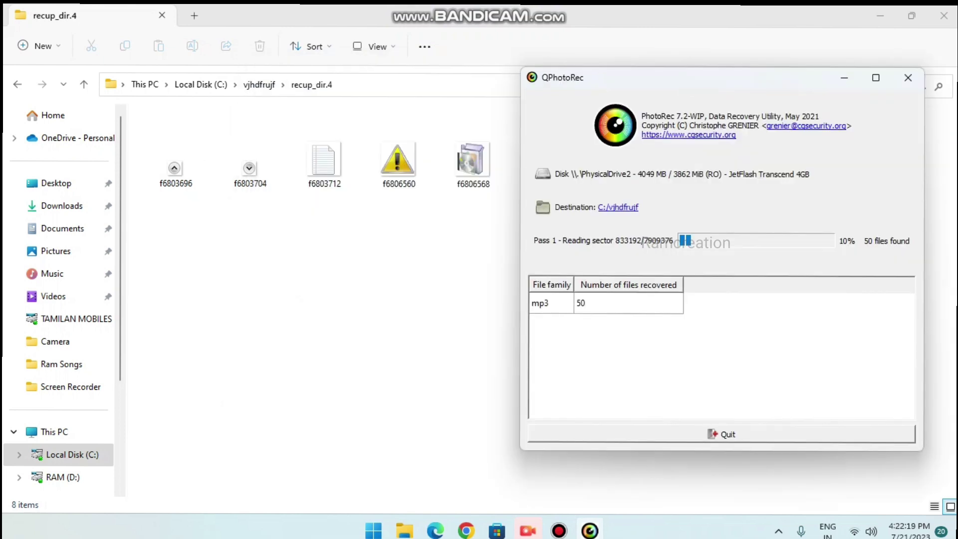
Go back to the vjhdfrujf folder, open recup_dir.1 and select all of its recovered files
click(18, 85)
click(17, 84)
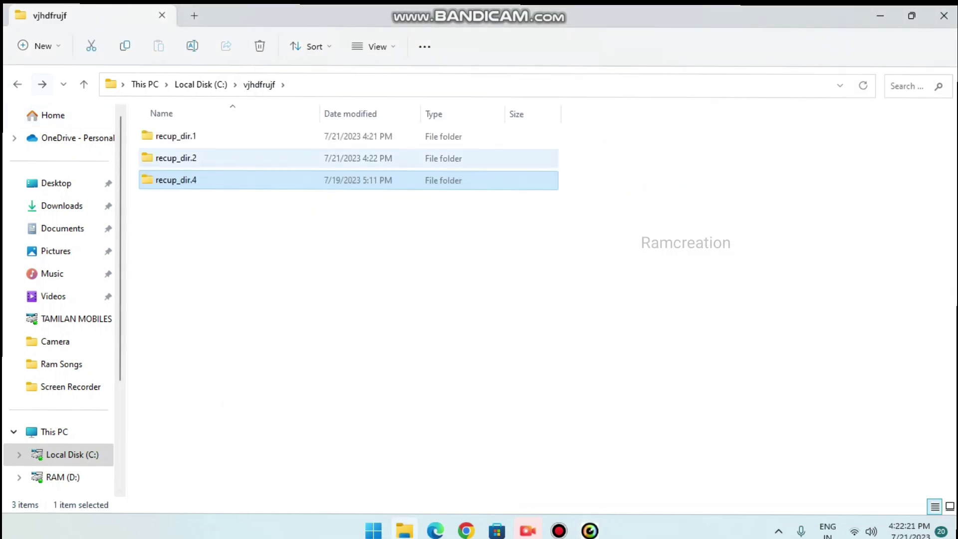
double_click(171, 135)
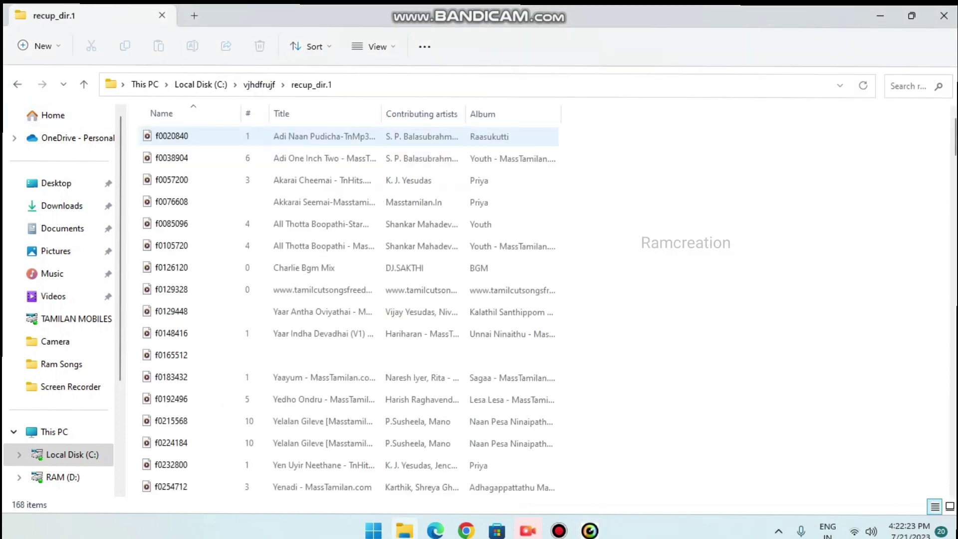
drag(137, 129, 365, 504)
drag(138, 498, 138, 497)
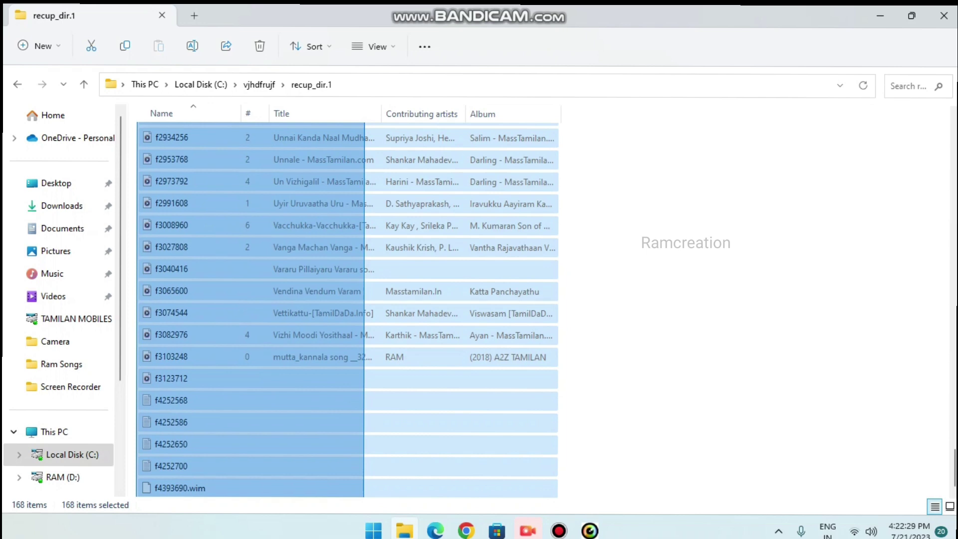
drag(364, 505, 364, 504)
Display the recup_dir.1 files as large icons and look through them
right_click(718, 179)
mouse_move(754, 191)
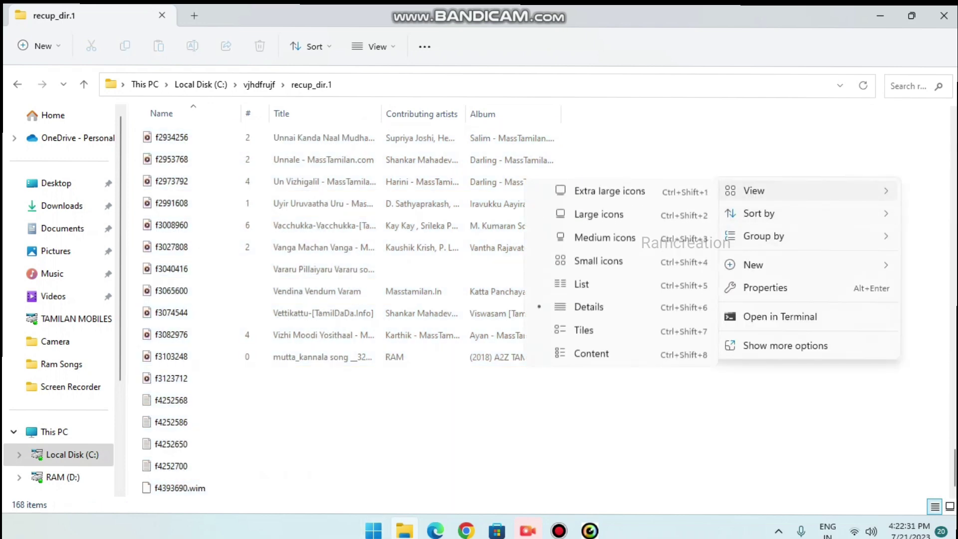
click(599, 215)
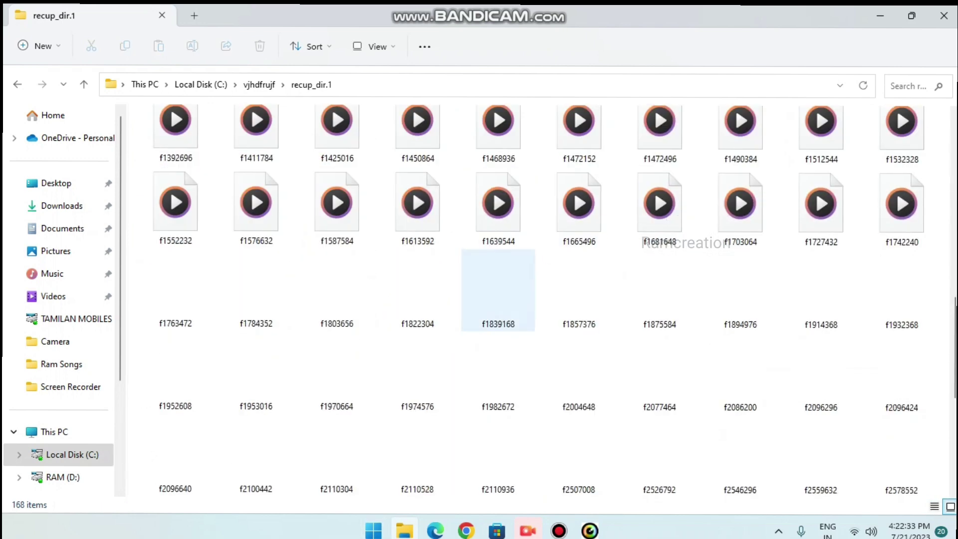
scroll(498, 291, down, 4)
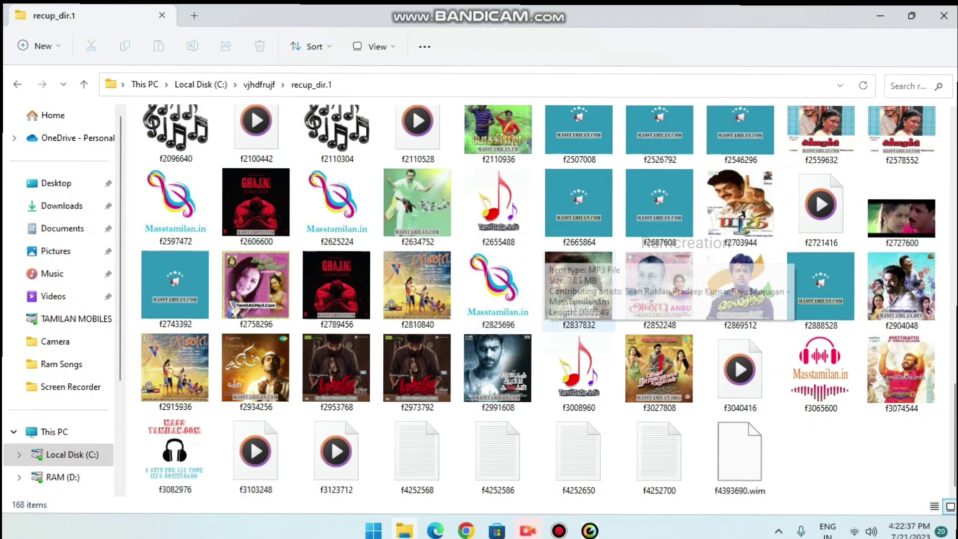
Check the scan progress in QPhotoRec, move its window aside and examine the last files in recup_dir.1
click(590, 530)
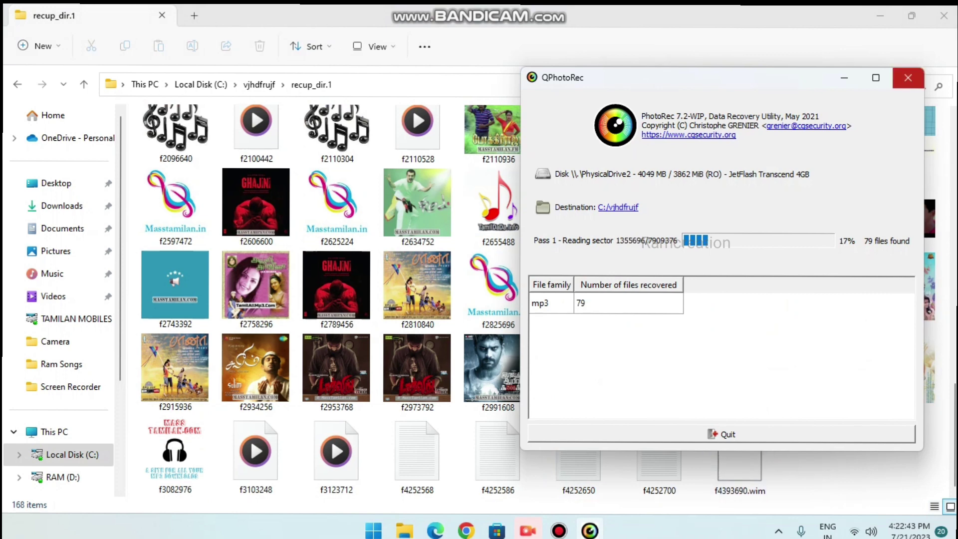
drag(772, 78, 261, 84)
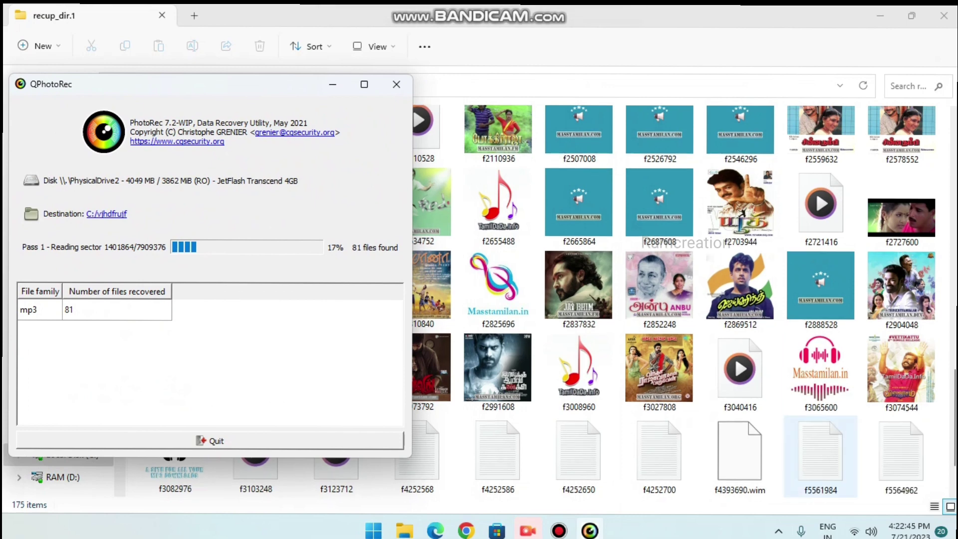
drag(955, 429, 955, 452)
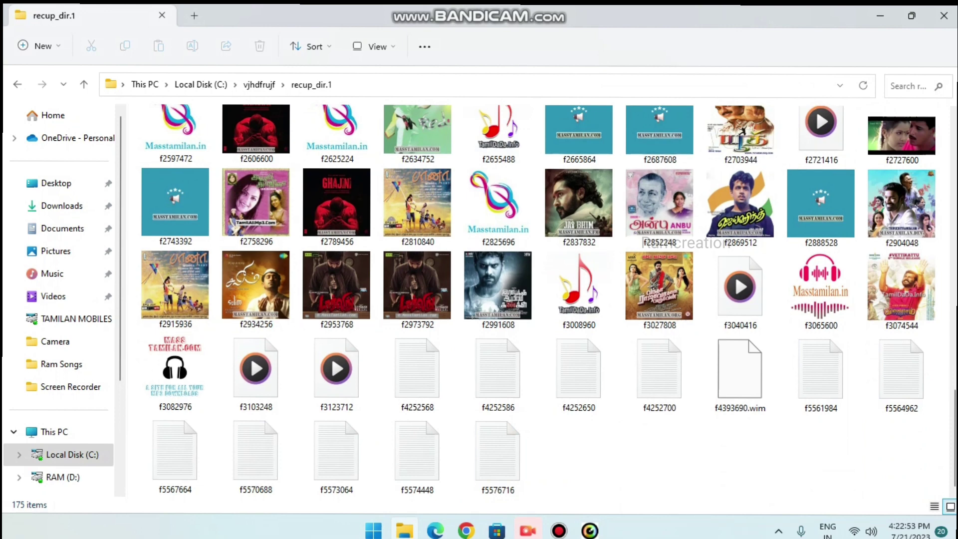
Switch to QPhotoRec, close it along with the recup_dir.1 File Explorer window, and refresh the desktop
click(590, 530)
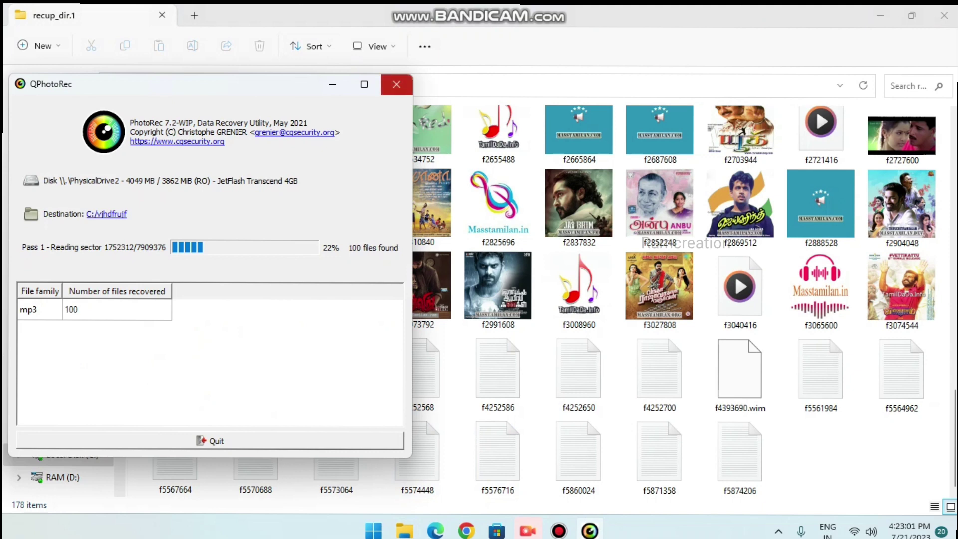
click(397, 84)
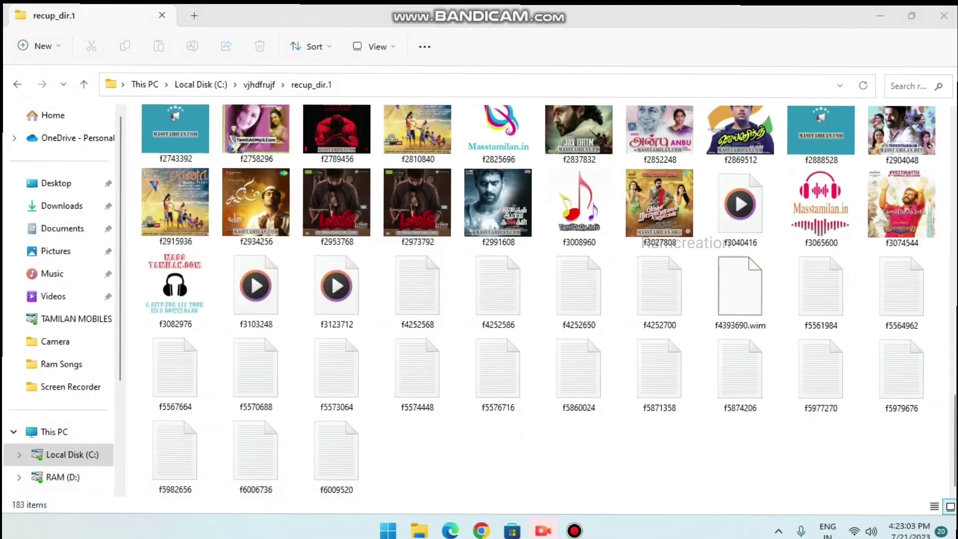
click(943, 15)
right_click(308, 132)
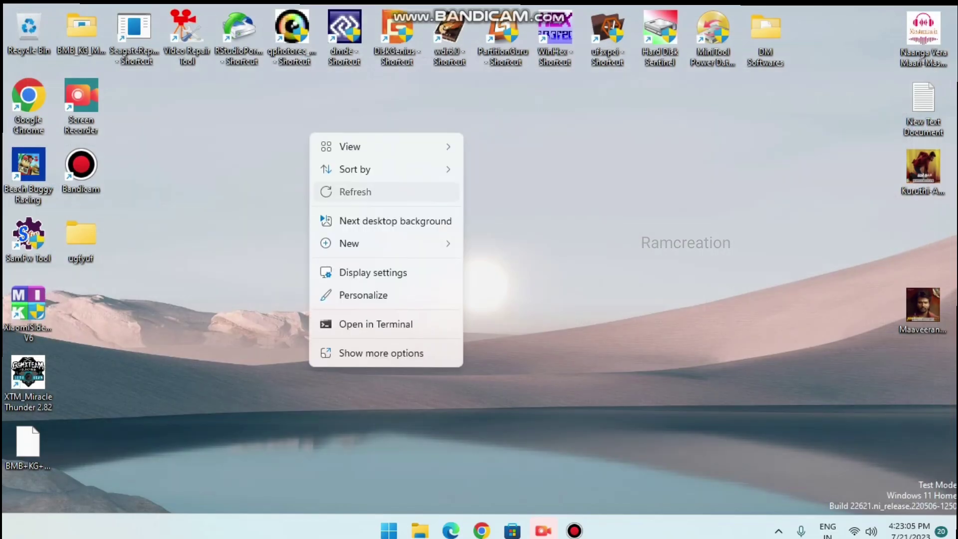
click(355, 190)
click(575, 530)
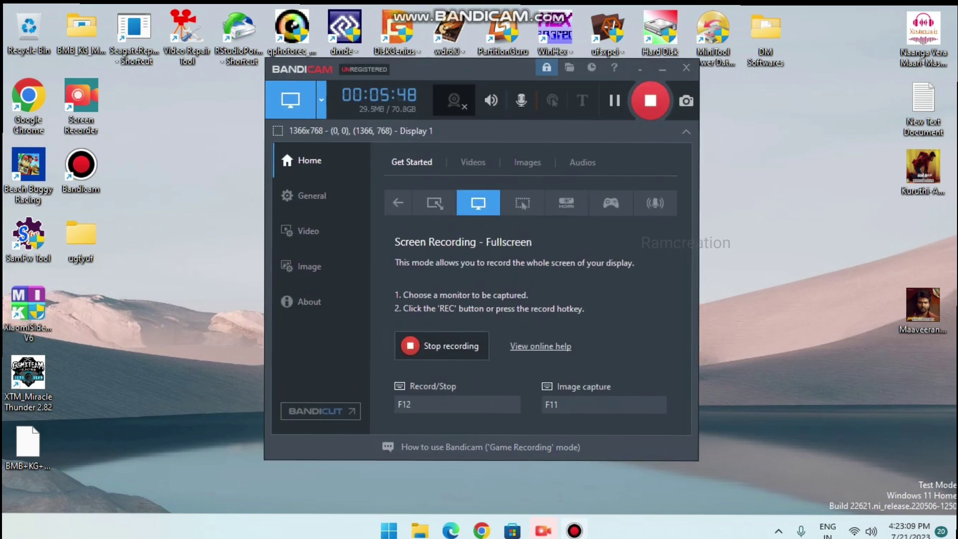
click(662, 68)
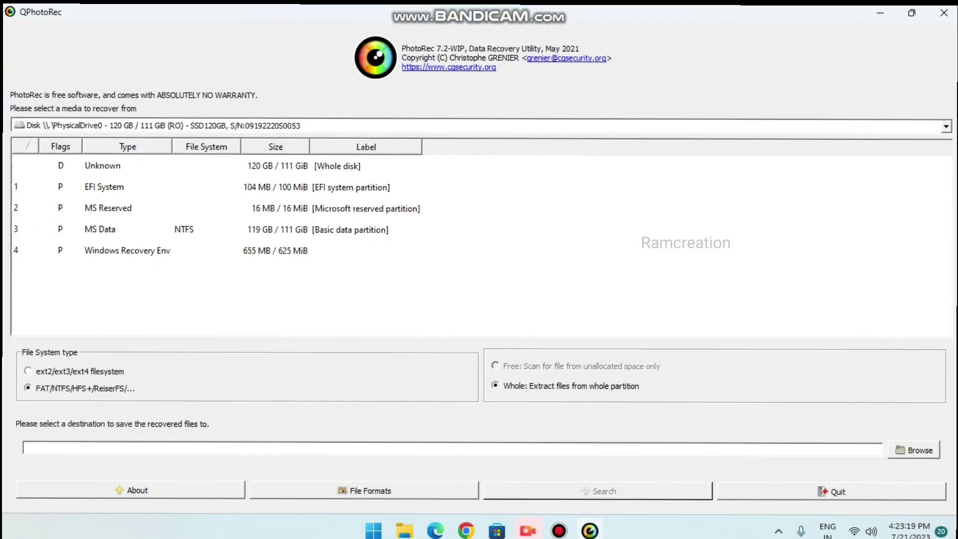
In the reopened QPhotoRec, choose the 4 GB JetFlash Transcend disk (PhysicalDrive2) as the media to recover from
click(479, 126)
click(479, 164)
key(Down)
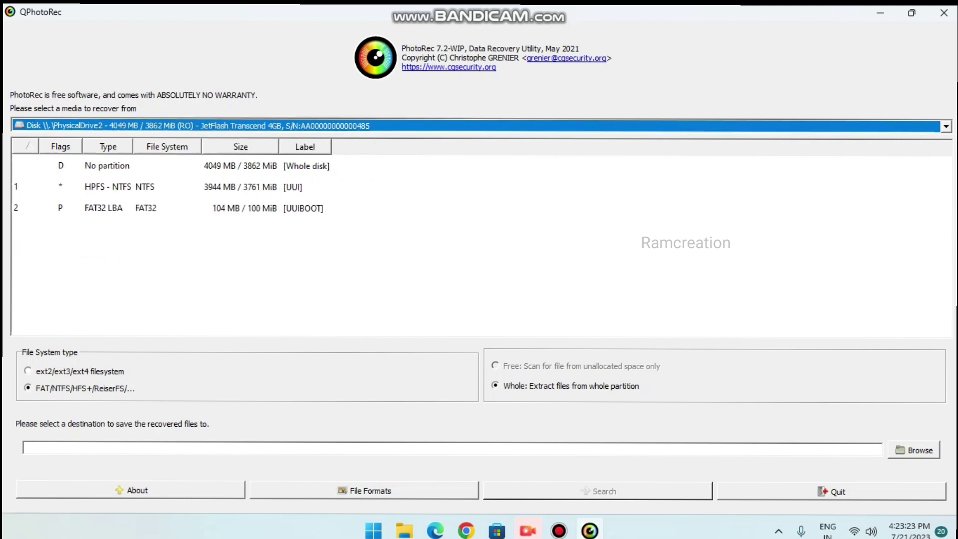
Set the vjhdfrujf folder on Local Disk (C:) as the destination for the recovered files
click(915, 450)
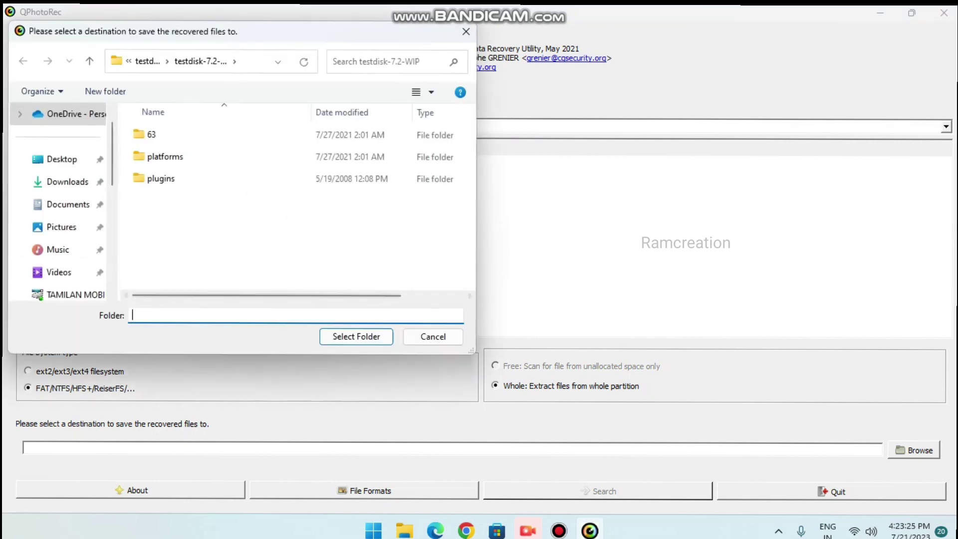
scroll(59, 272, down, 3)
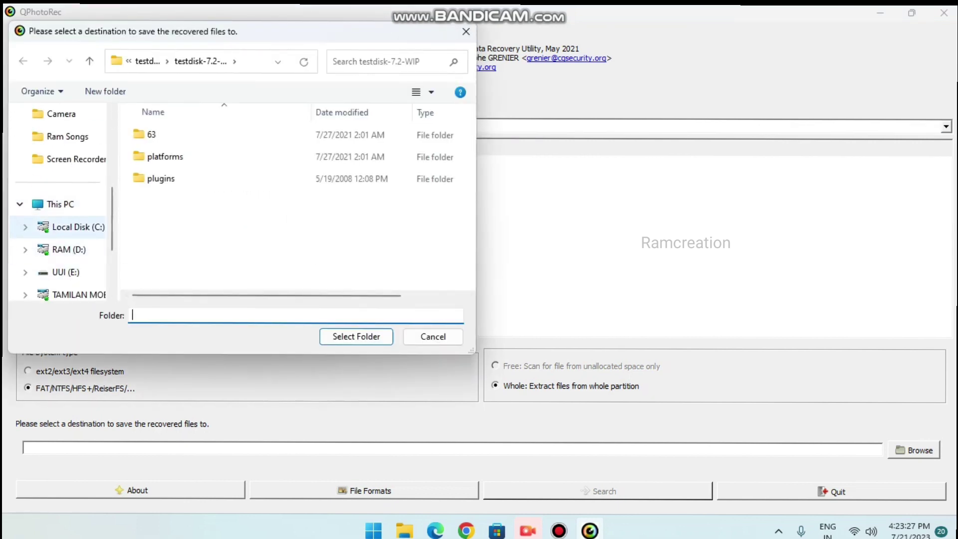
click(78, 227)
scroll(200, 246, down, 2)
click(201, 258)
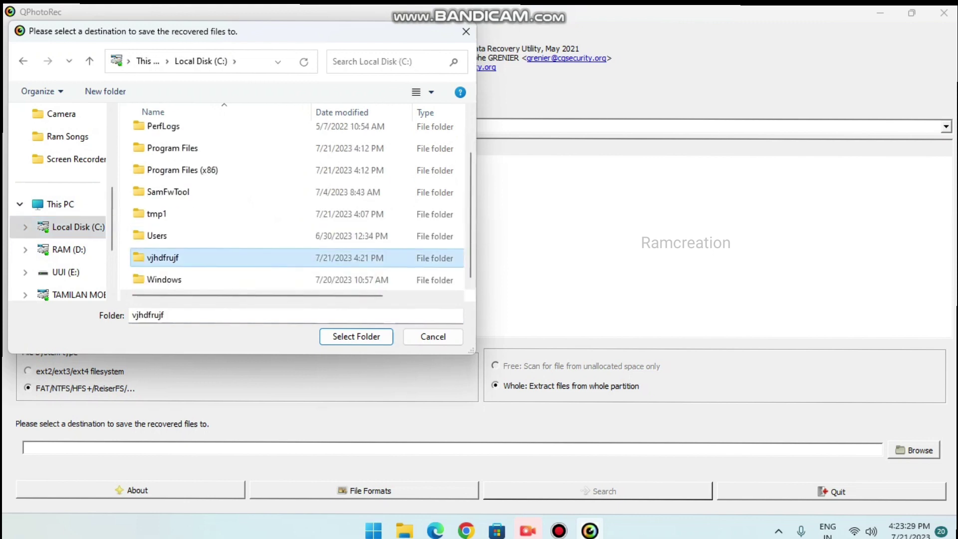
click(357, 337)
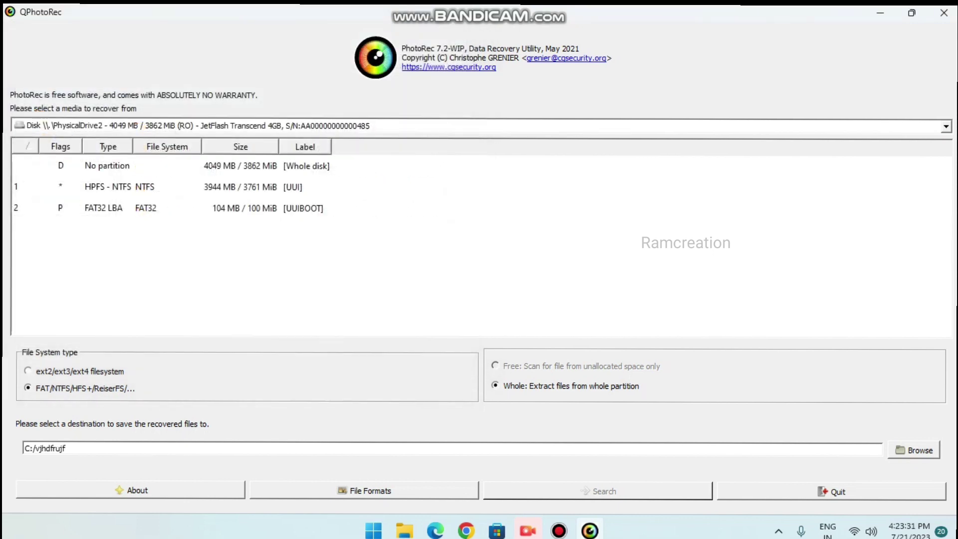
Open the File Formats settings and look through the list of recoverable file types
click(364, 490)
key(Down)
key(Down)
key(Down)
key(Down)
key(Down)
key(Down)
key(Down)
key(Down)
key(Down)
key(Down)
key(Down)
key(Down)
key(Down)
key(Down)
key(Down)
key(Down)
key(Down)
key(Down)
key(Down)
key(Down)
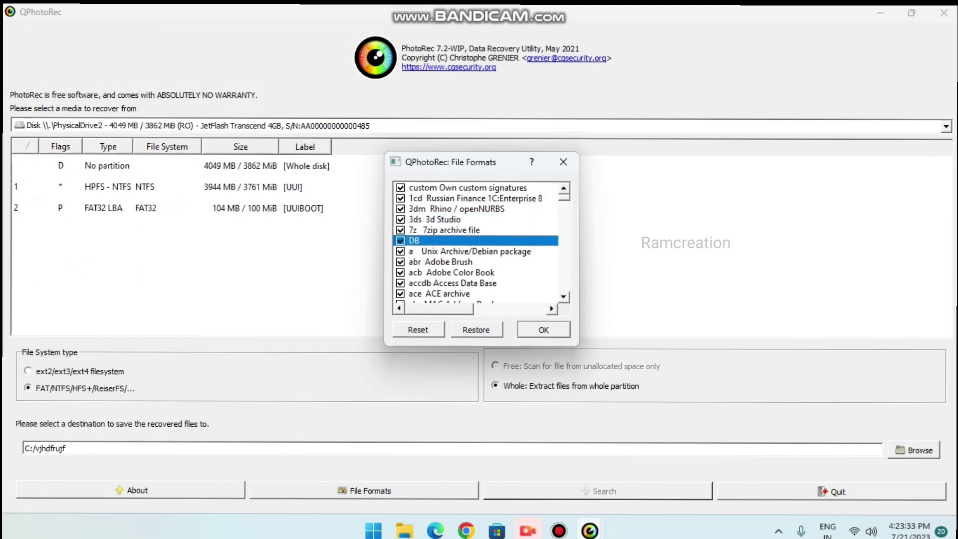
key(Page_Down)
key(Page_Down)
key(Page_Down)
key(Page_Down)
key(Page_Down)
key(Page_Down)
key(Page_Down)
key(Page_Down)
key(Page_Down)
key(Page_Down)
key(Page_Down)
key(Page_Down)
key(Page_Down)
key(Page_Down)
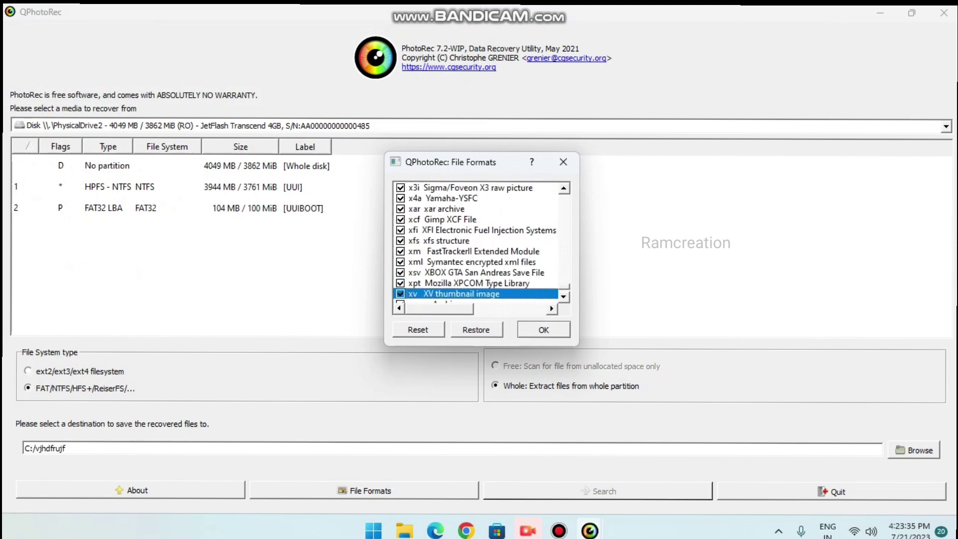
scroll(476, 243, up, 13)
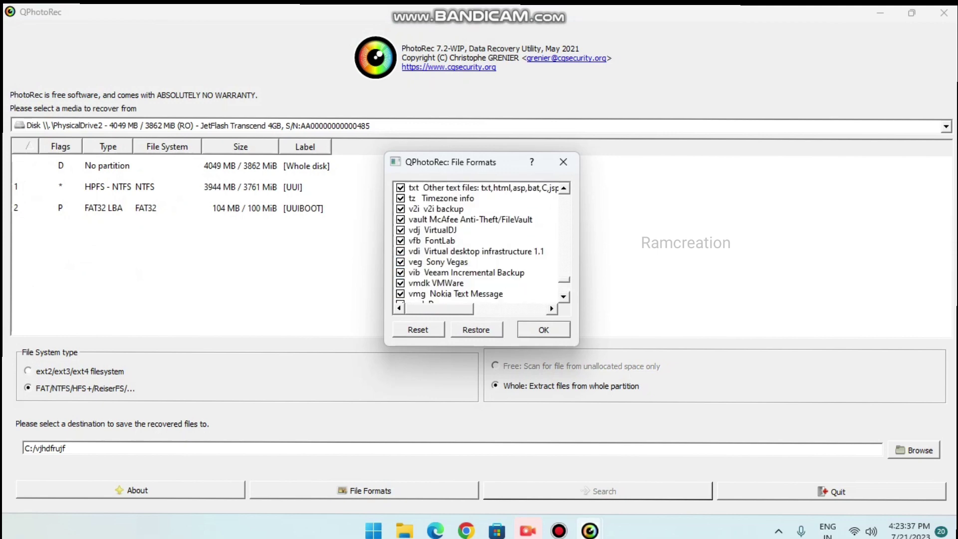
scroll(481, 243, up, 20)
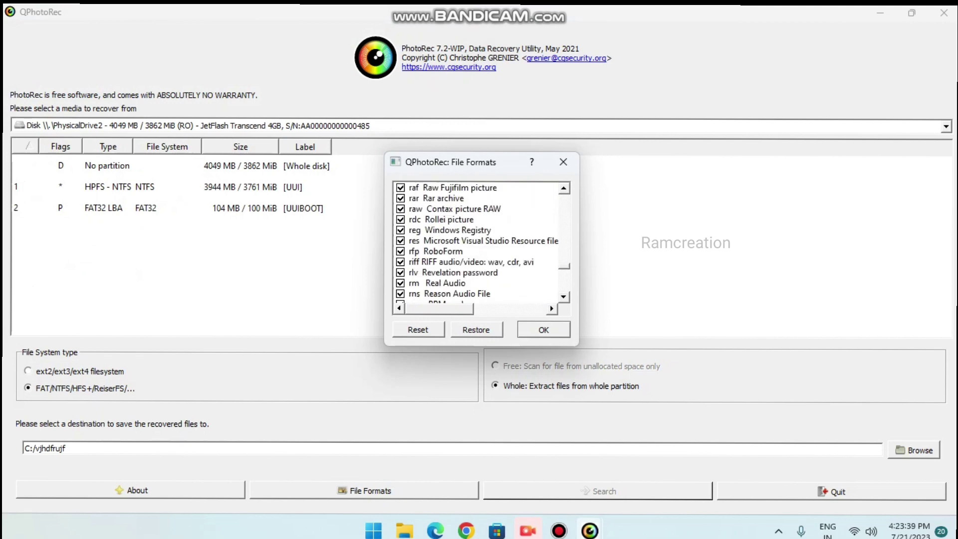
scroll(481, 243, up, 10)
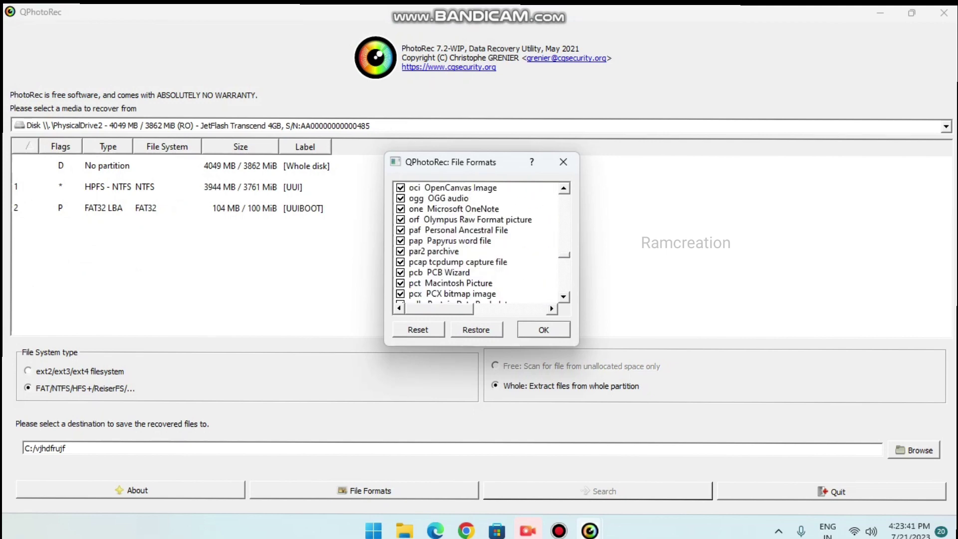
Clear all file formats and enable only oci OpenCanvas Image, pap Papyrus word file and par2 parchive
click(419, 330)
click(400, 188)
click(400, 209)
click(400, 230)
click(401, 230)
click(400, 241)
click(400, 252)
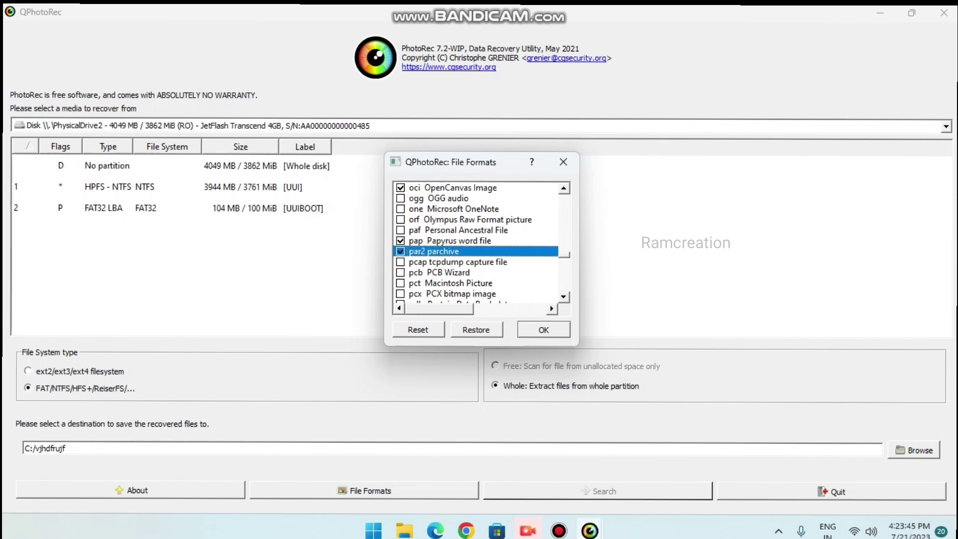
Restore the default selection of file formats, review the list and accept it
click(476, 329)
scroll(476, 242, down, 20)
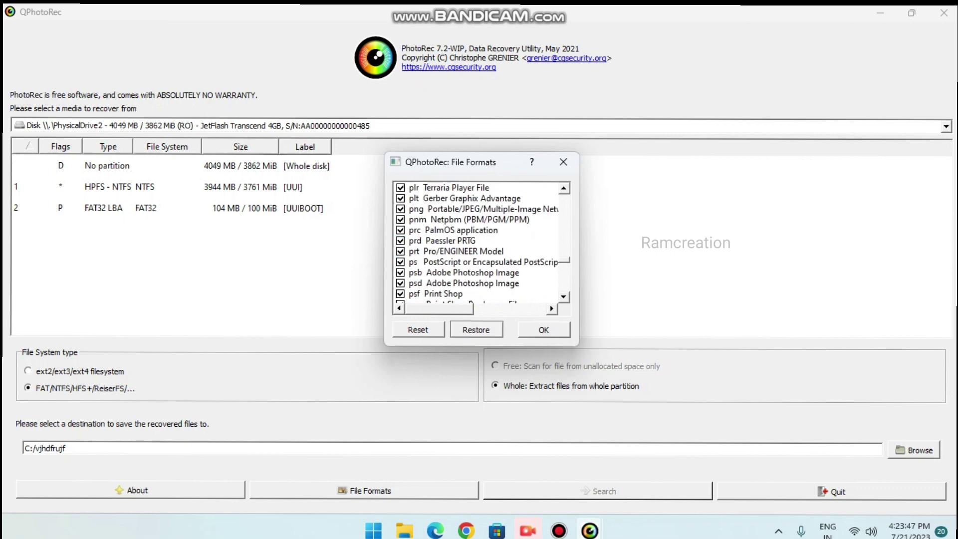
scroll(477, 242, down, 7)
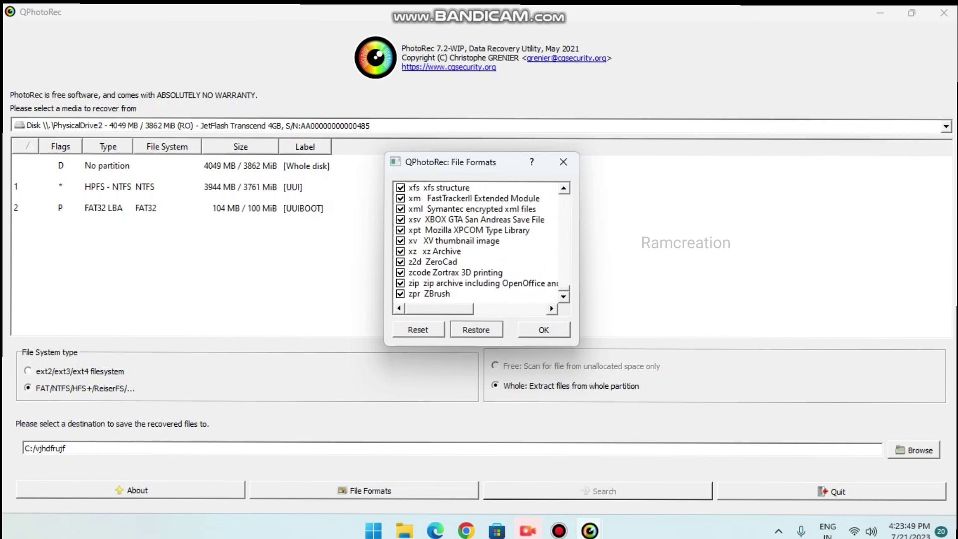
scroll(477, 242, up, 20)
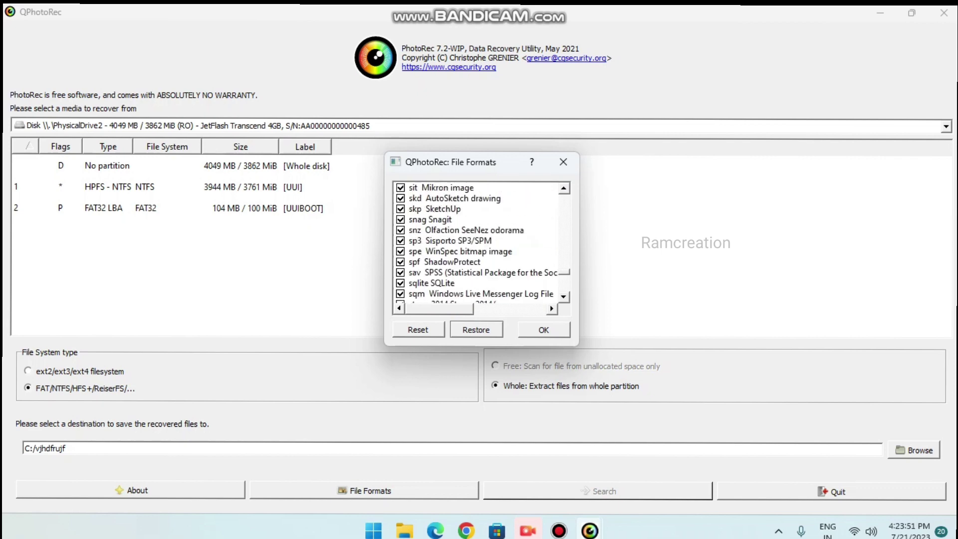
scroll(477, 242, up, 20)
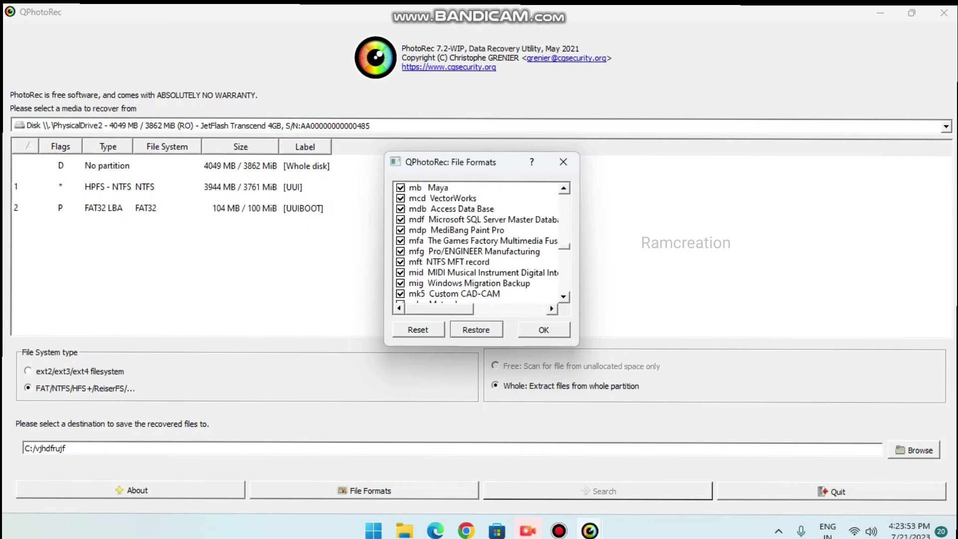
scroll(477, 242, up, 8)
click(544, 330)
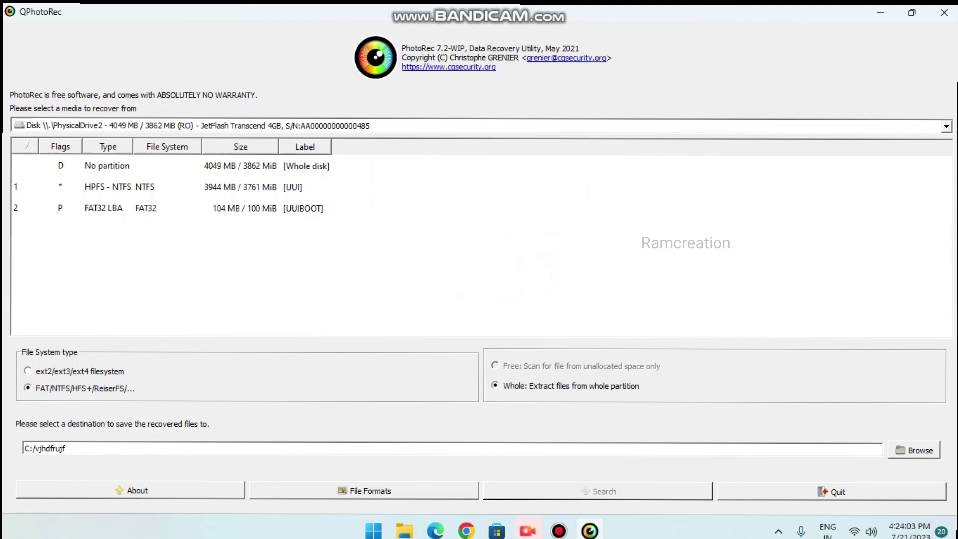
Select the whole-disk entry of the JetFlash Transcend drive and start the recovery search
click(241, 166)
click(598, 491)
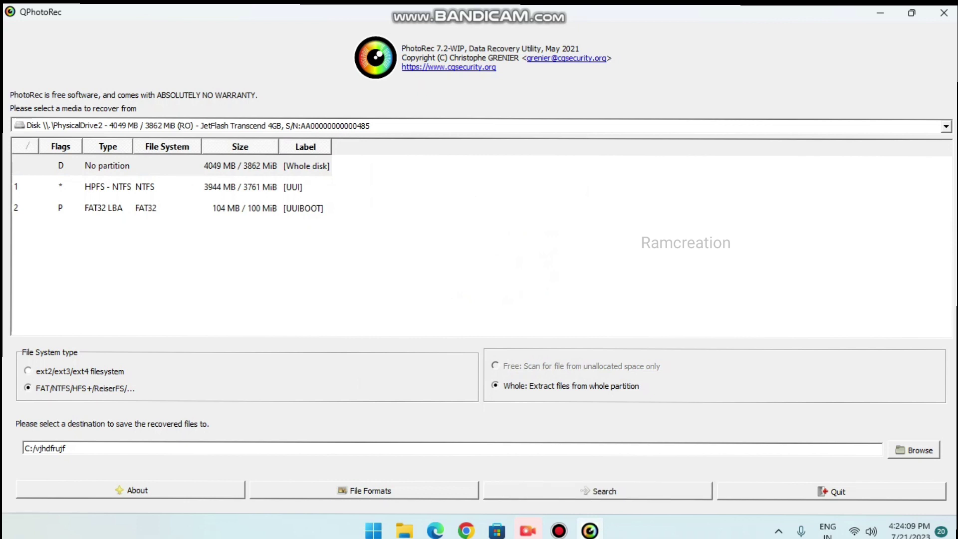
click(599, 491)
click(599, 491)
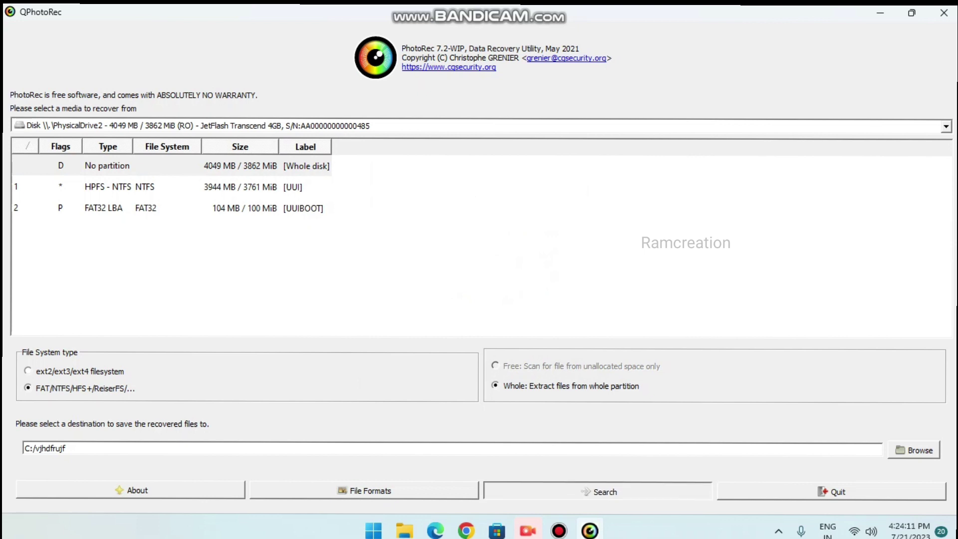
click(598, 491)
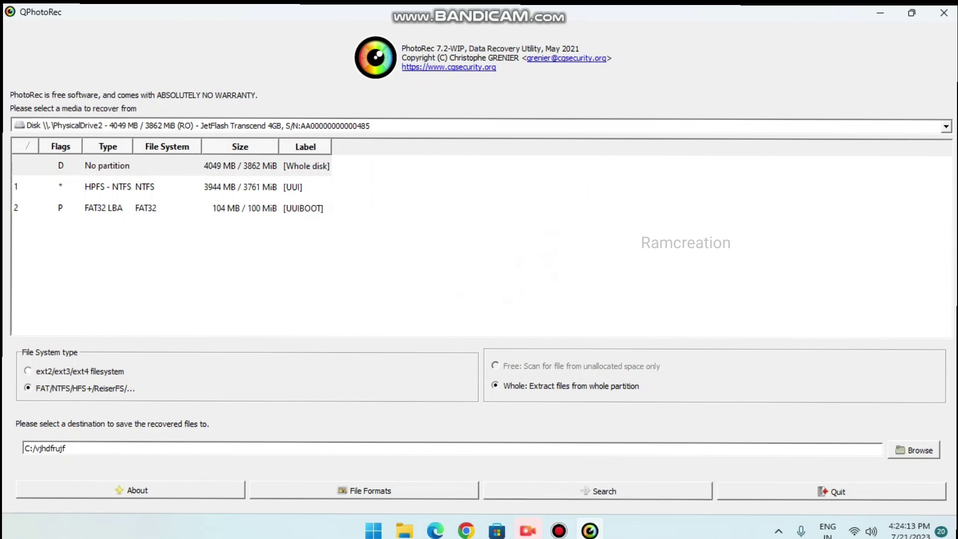